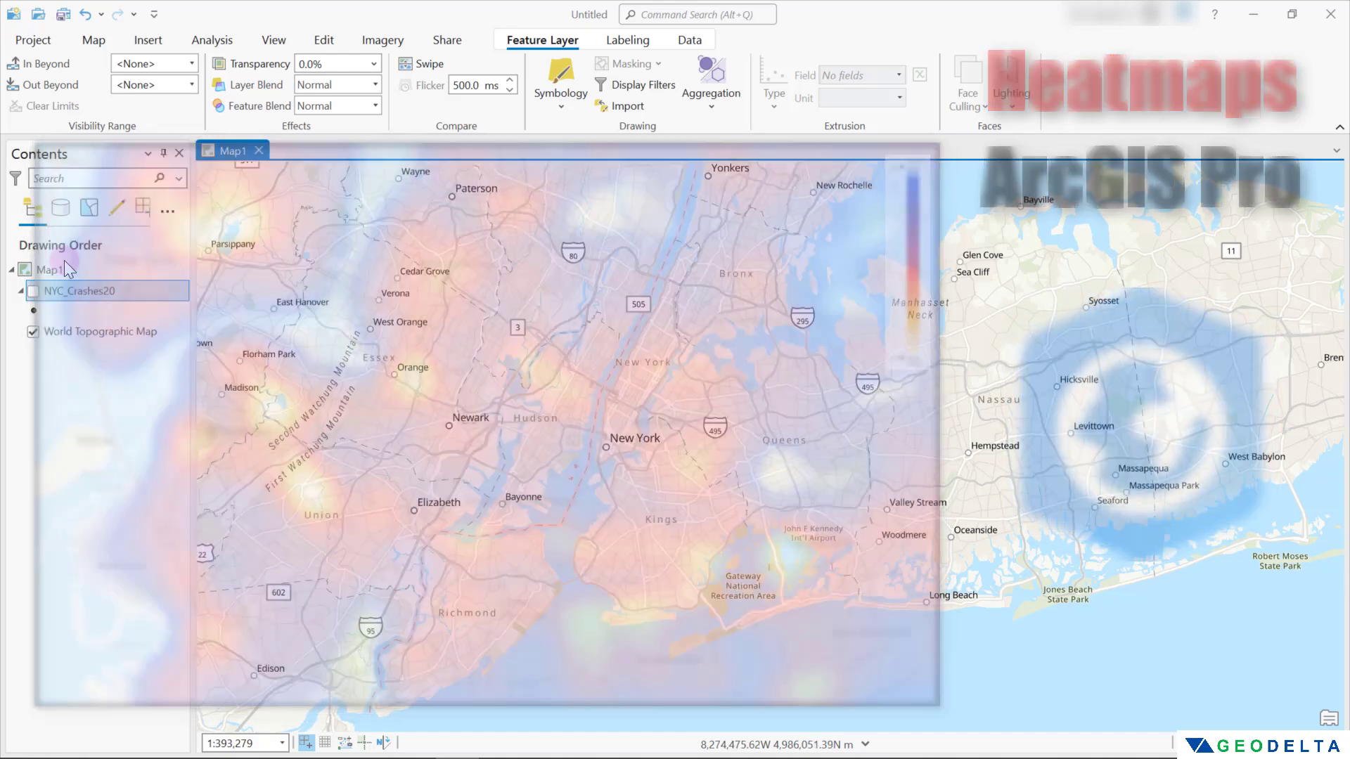
- Select the NYC_Crashes20 layer and centre the view on the five boroughs' crash points
click(32, 294)
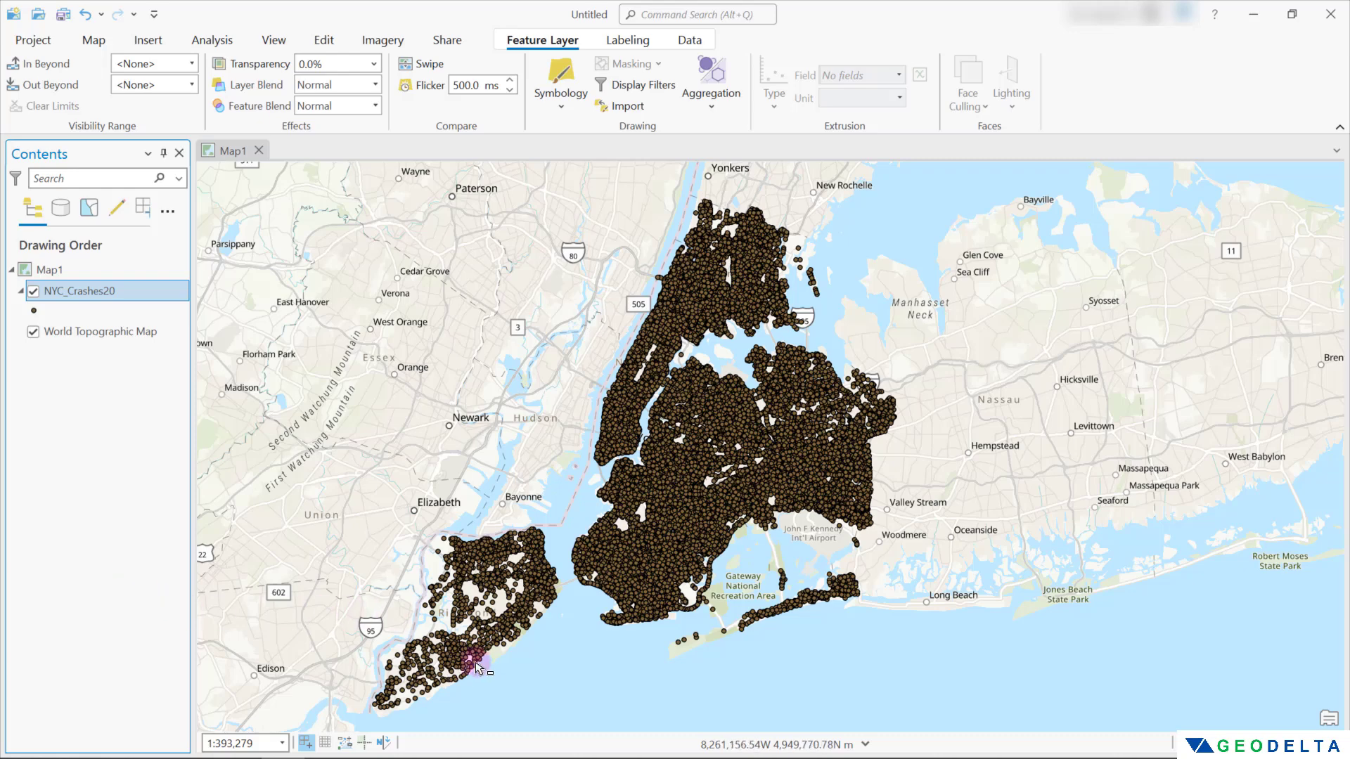
drag(675, 562, 678, 518)
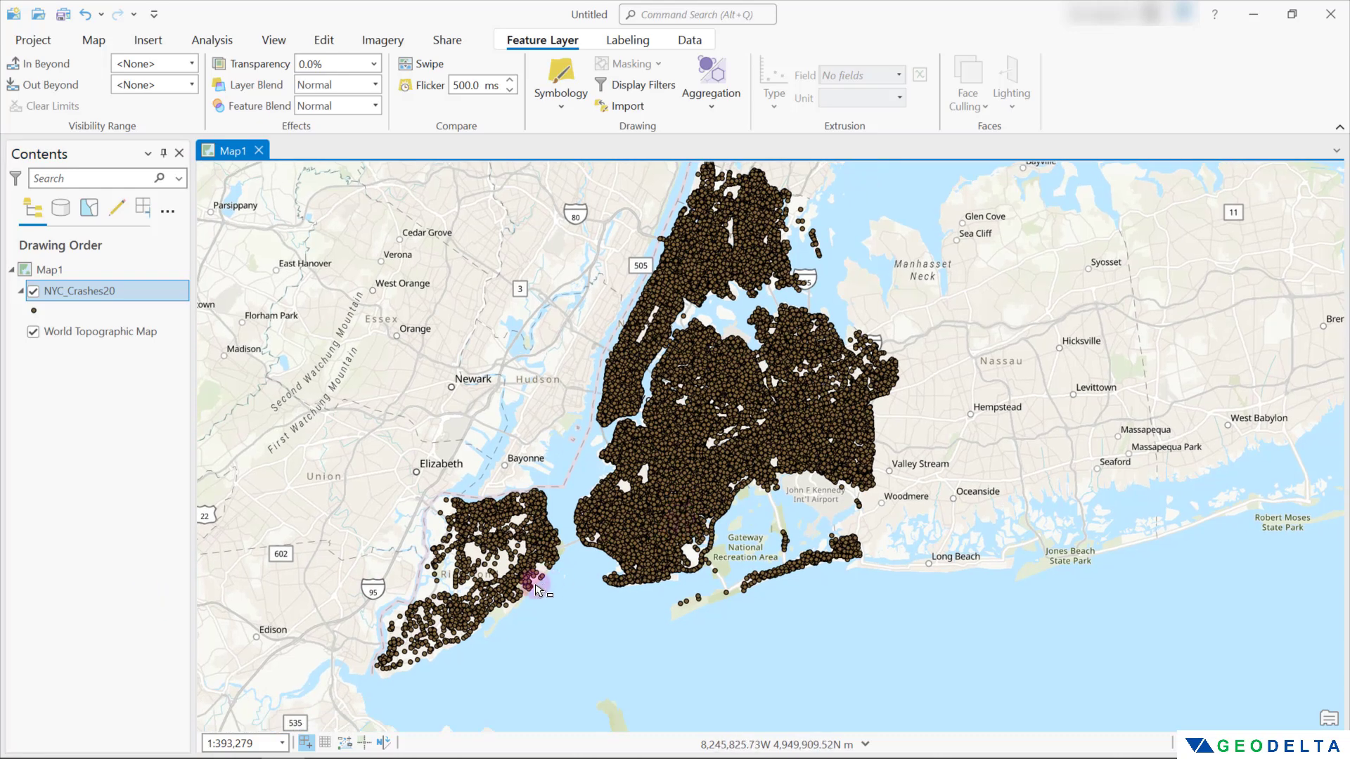
scroll(467, 603, up, 2)
scroll(506, 603, down, 2)
scroll(618, 497, up, 2)
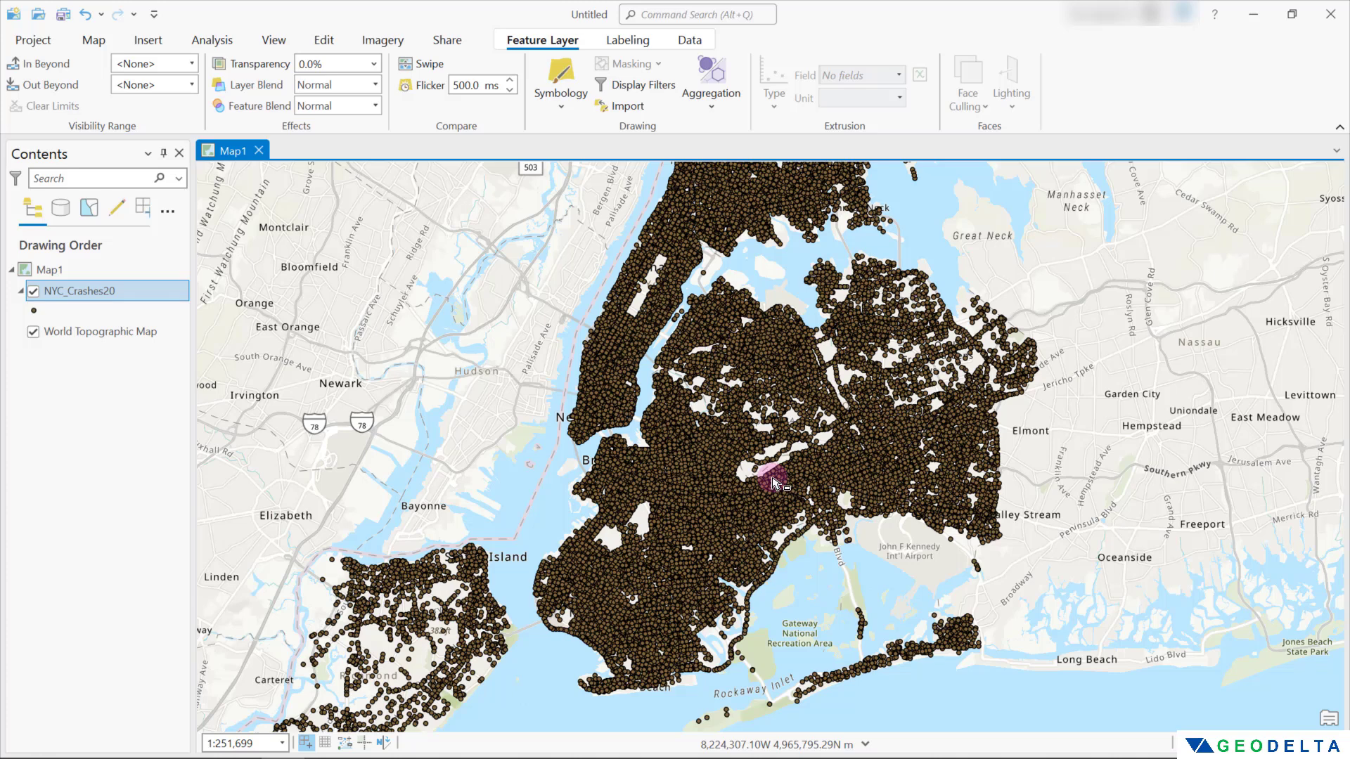
- Open the NYC_Crashes20 attribute table and widen the CONTRIBUTI column
right_click(91, 290)
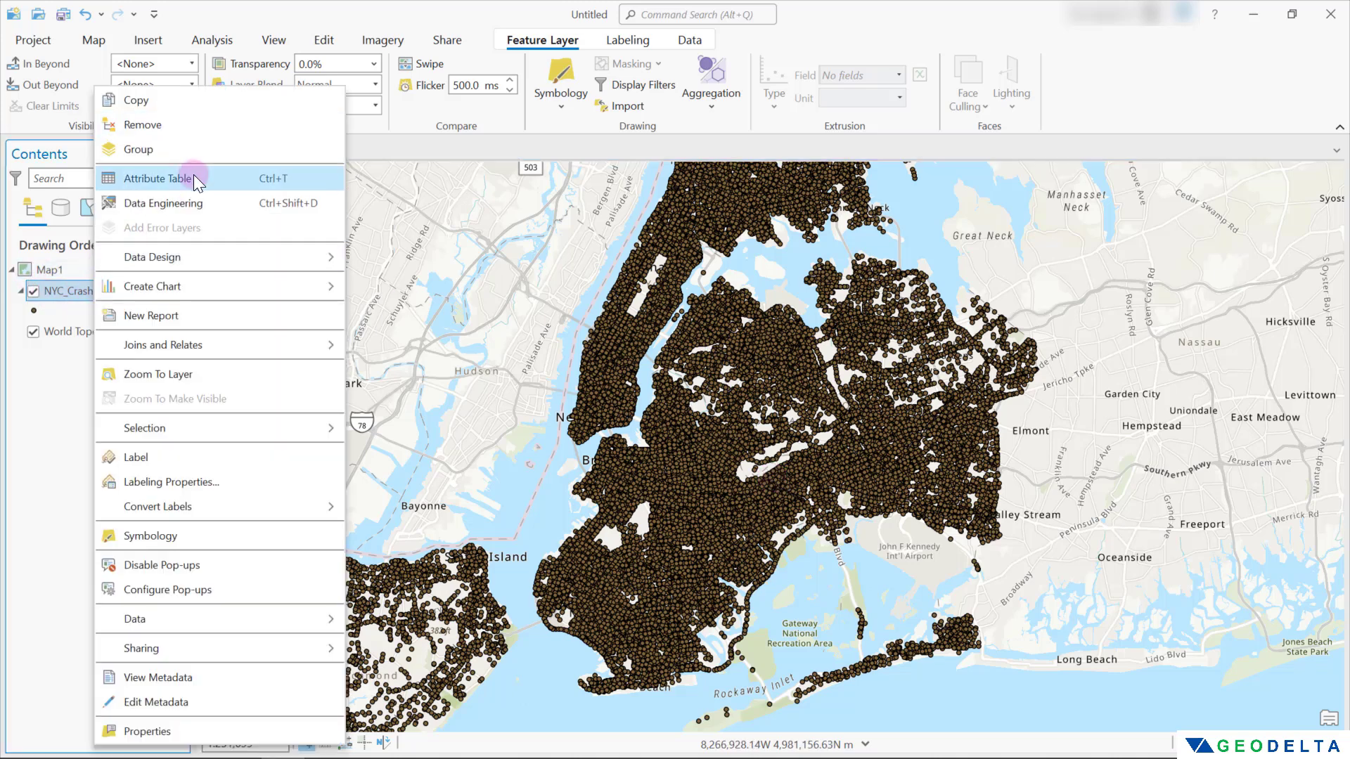
click(195, 180)
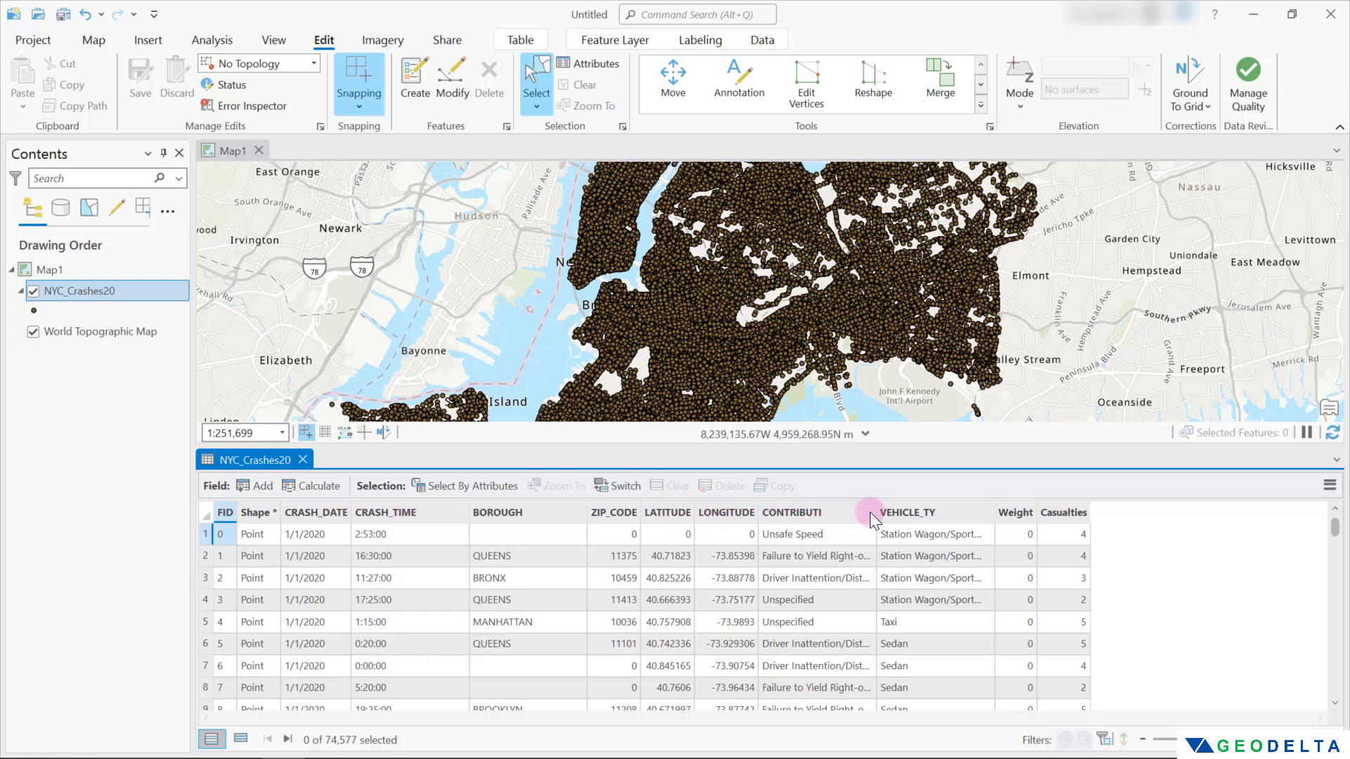
drag(876, 512, 925, 511)
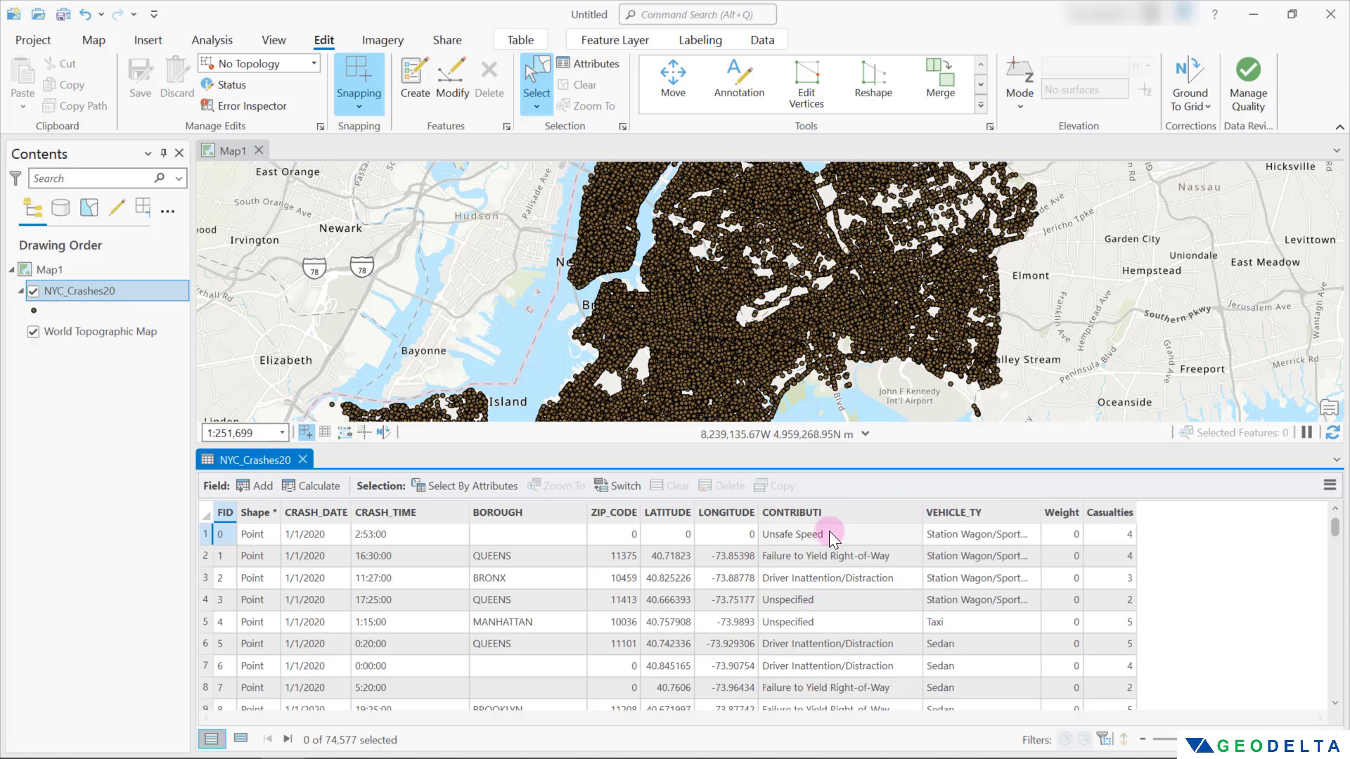
scroll(830, 551, down, 5)
scroll(830, 551, up, 5)
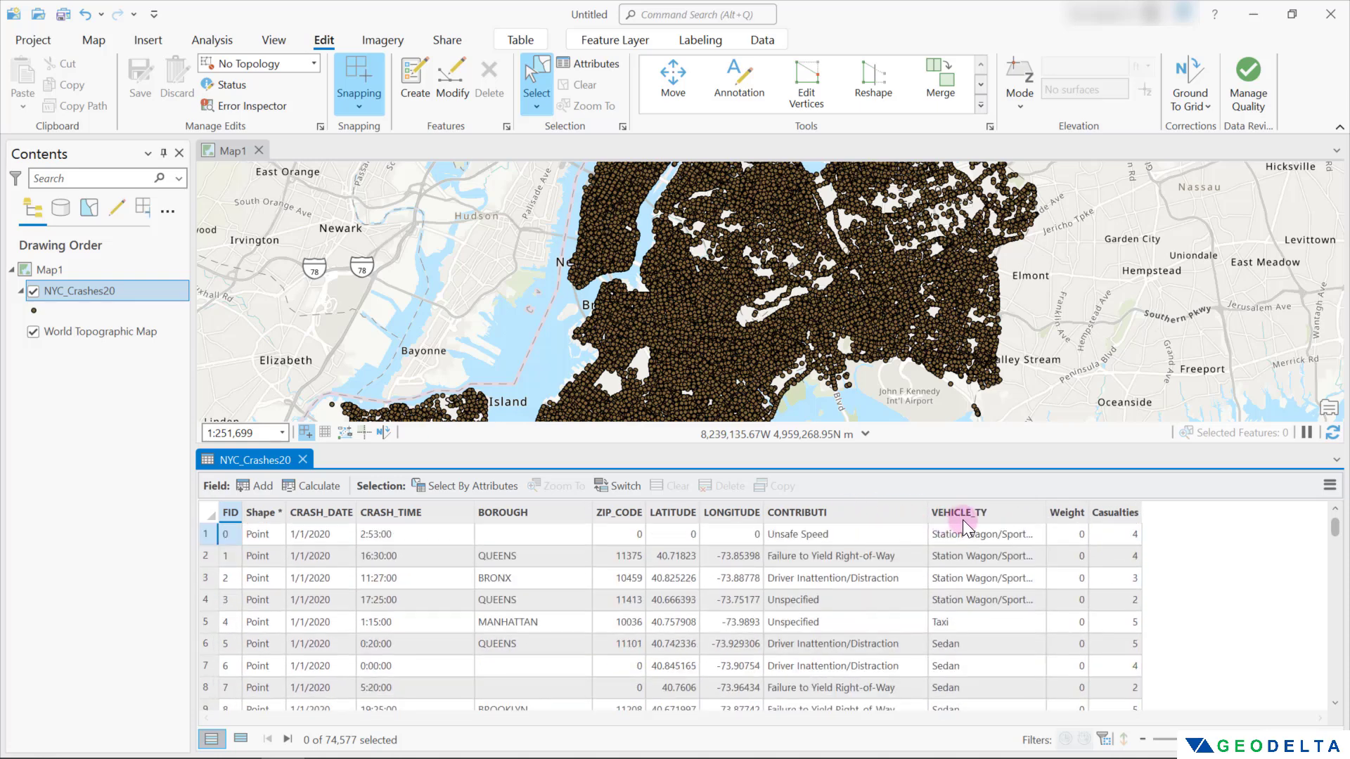
- Widen the VEHICLE_TY column, review the Casualties values, then close the table
drag(1047, 511, 1063, 512)
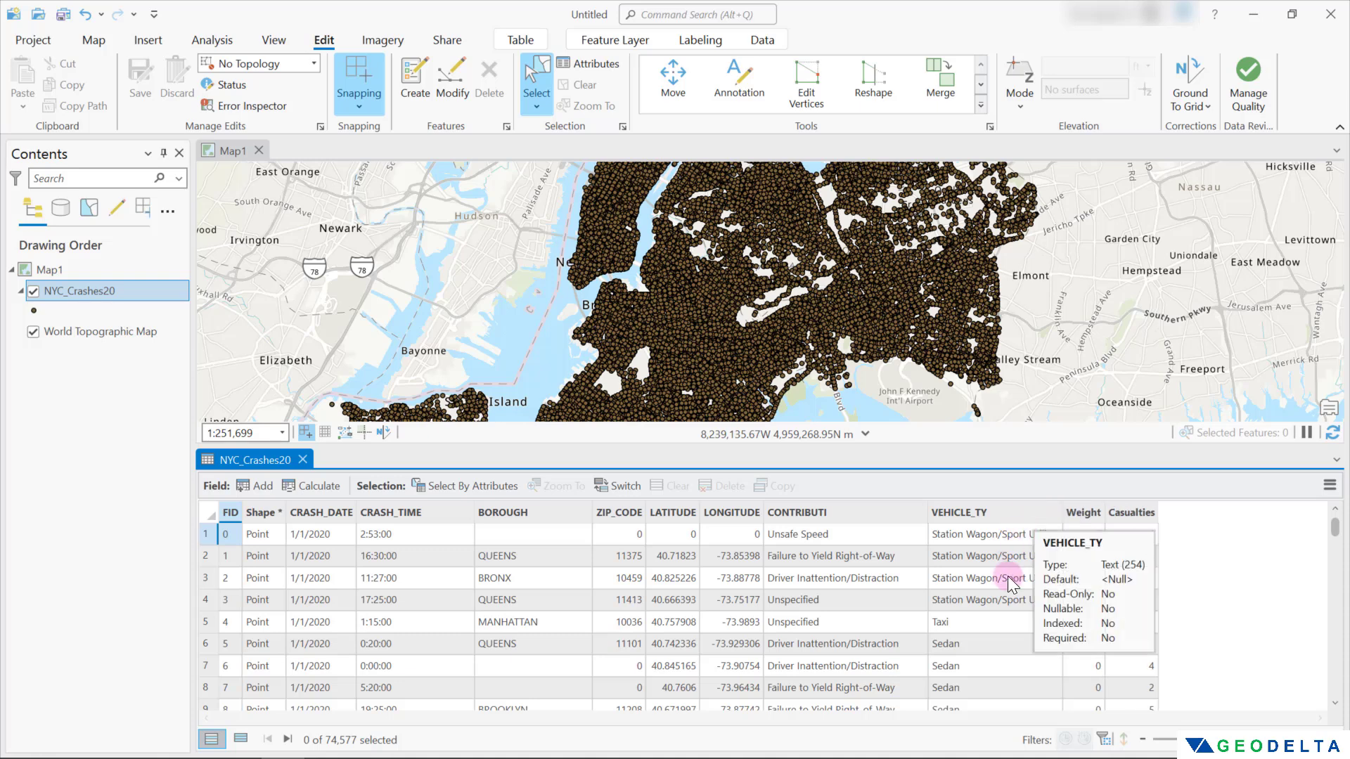
scroll(1002, 592, down, 10)
scroll(1002, 594, up, 10)
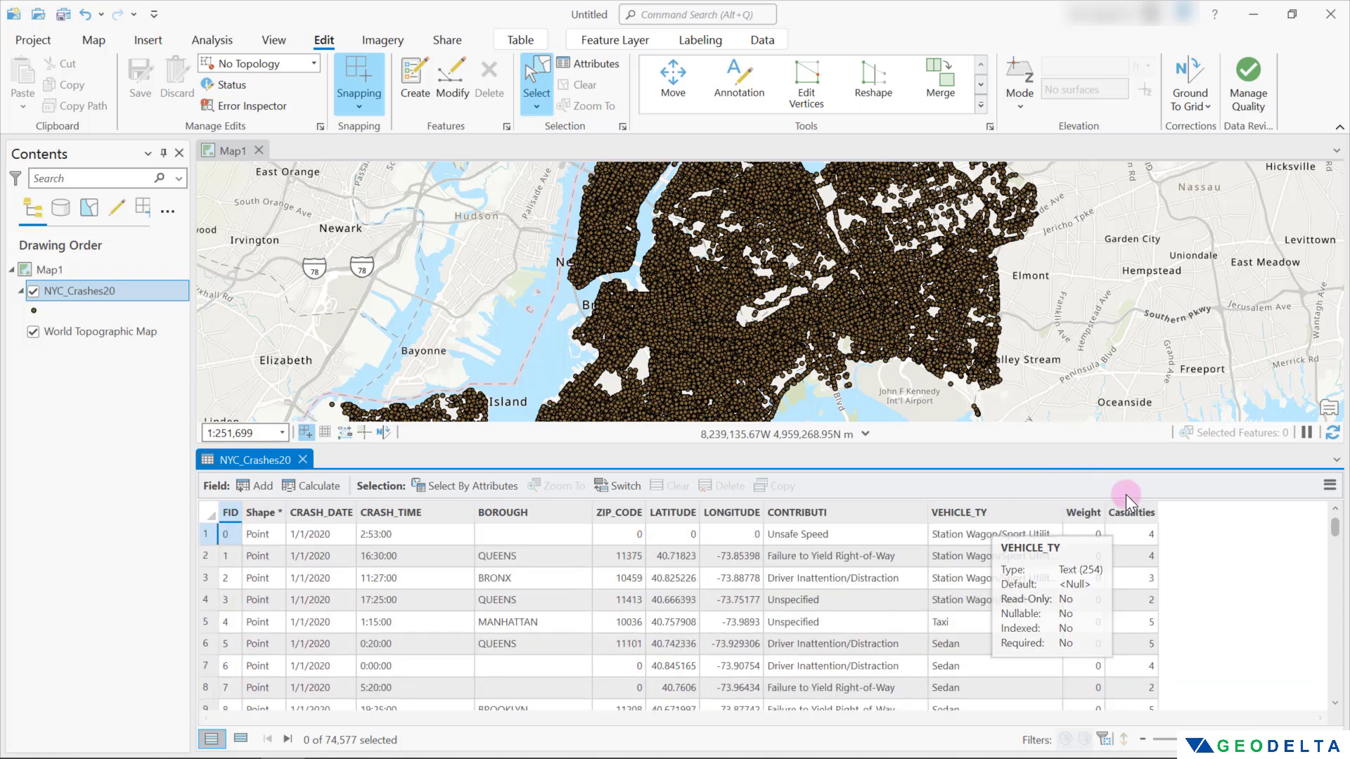
scroll(1148, 520, down, 7)
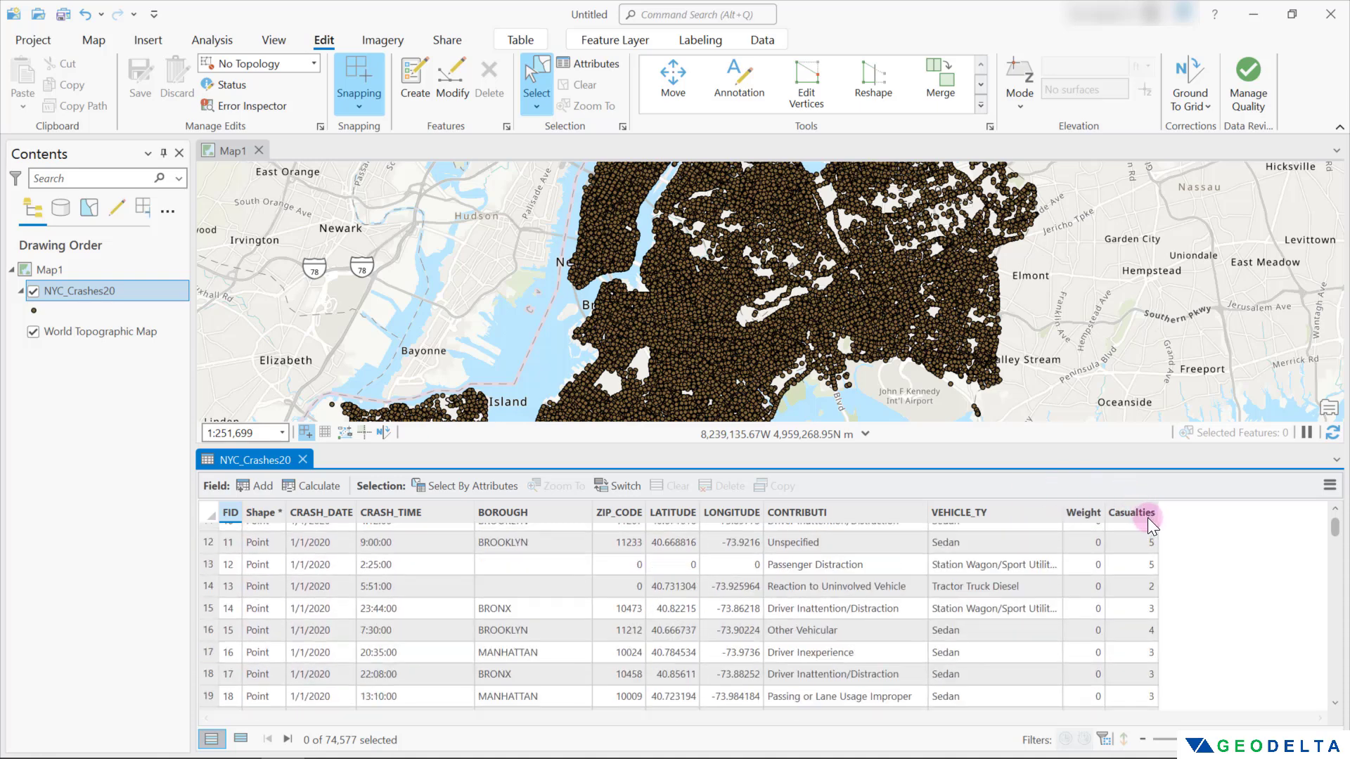
scroll(1145, 540, up, 7)
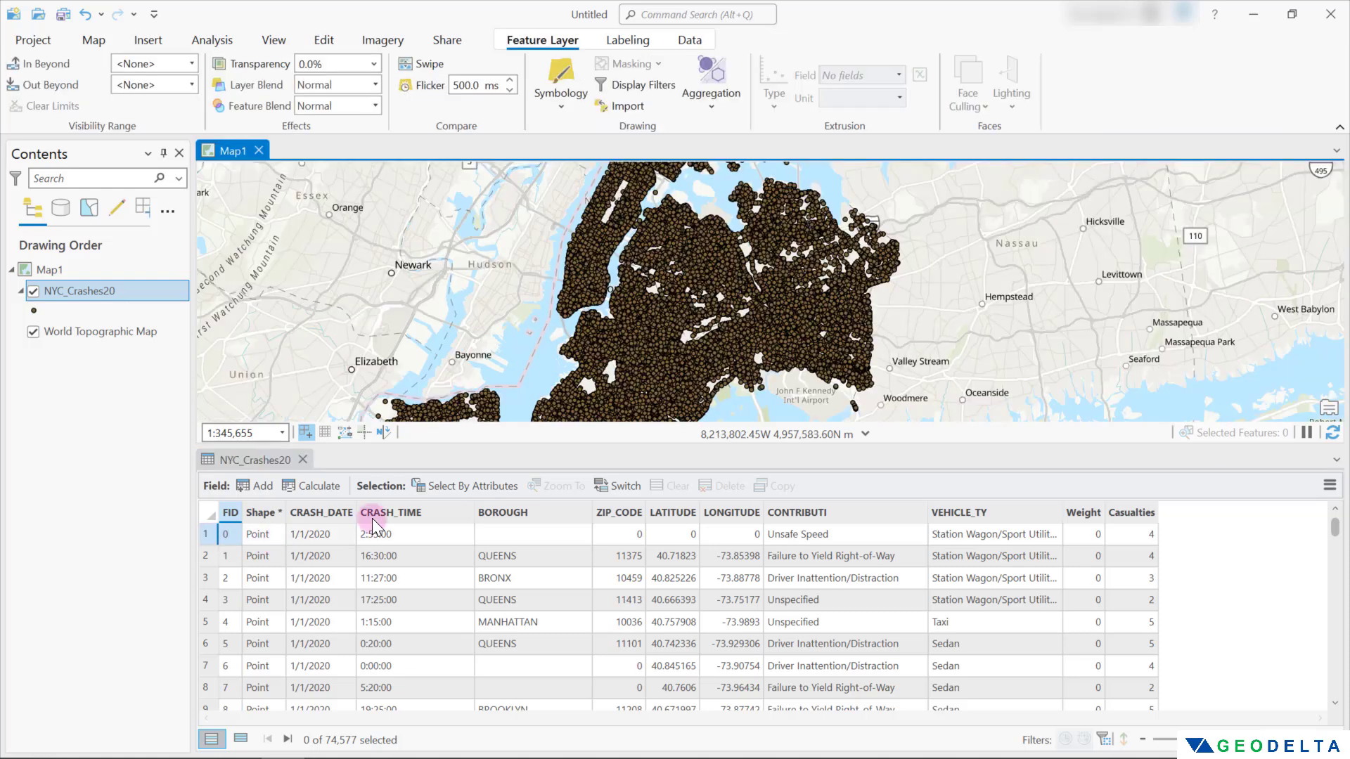
mouse_move(370, 516)
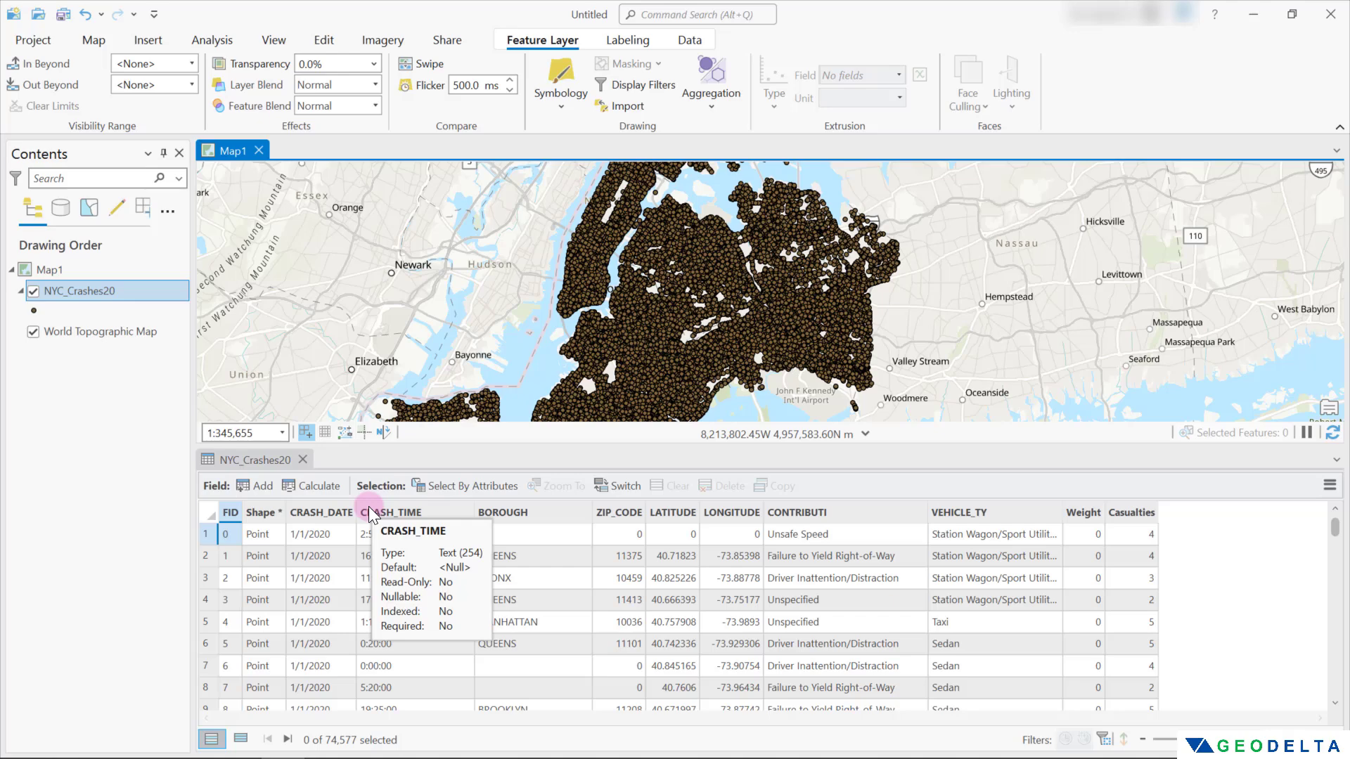
click(302, 460)
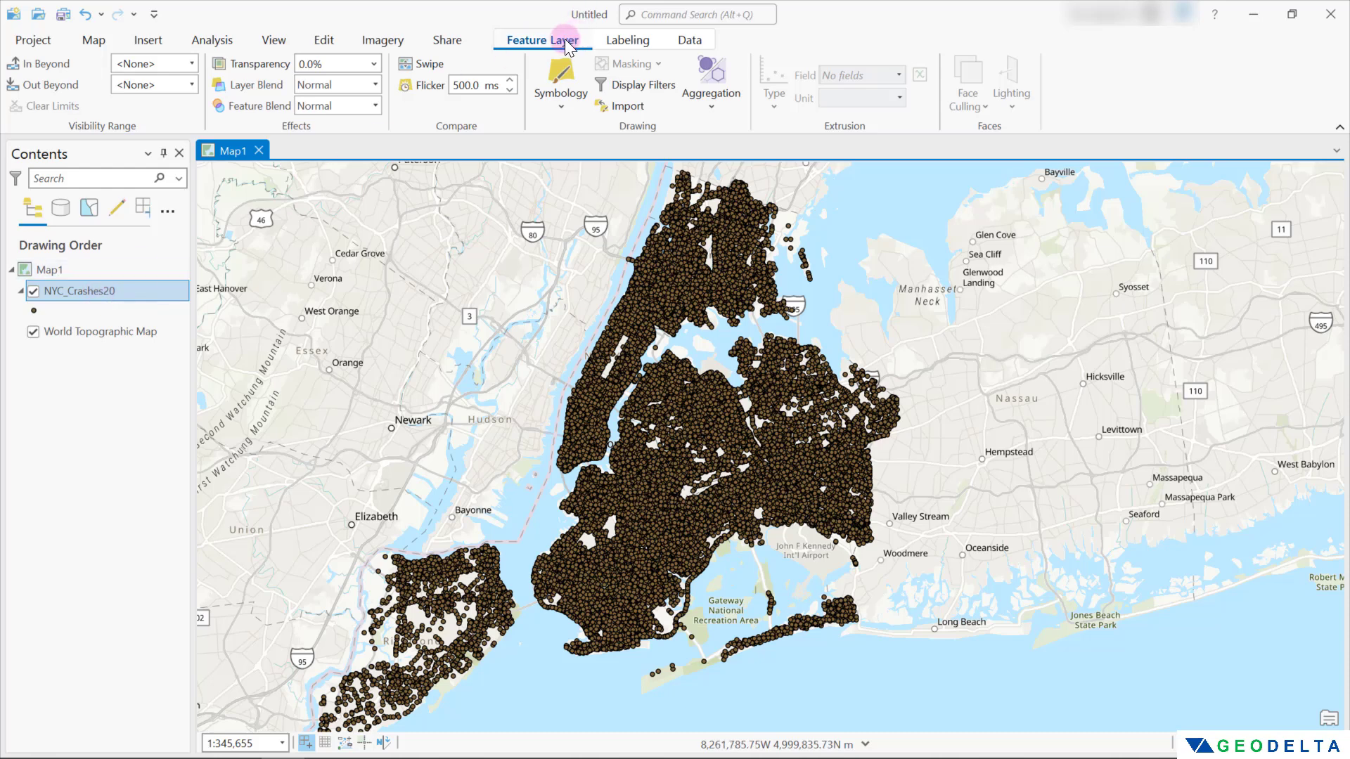
- Switch the NYC_Crashes20 symbology to Heat Map and frame the result on the map
click(558, 103)
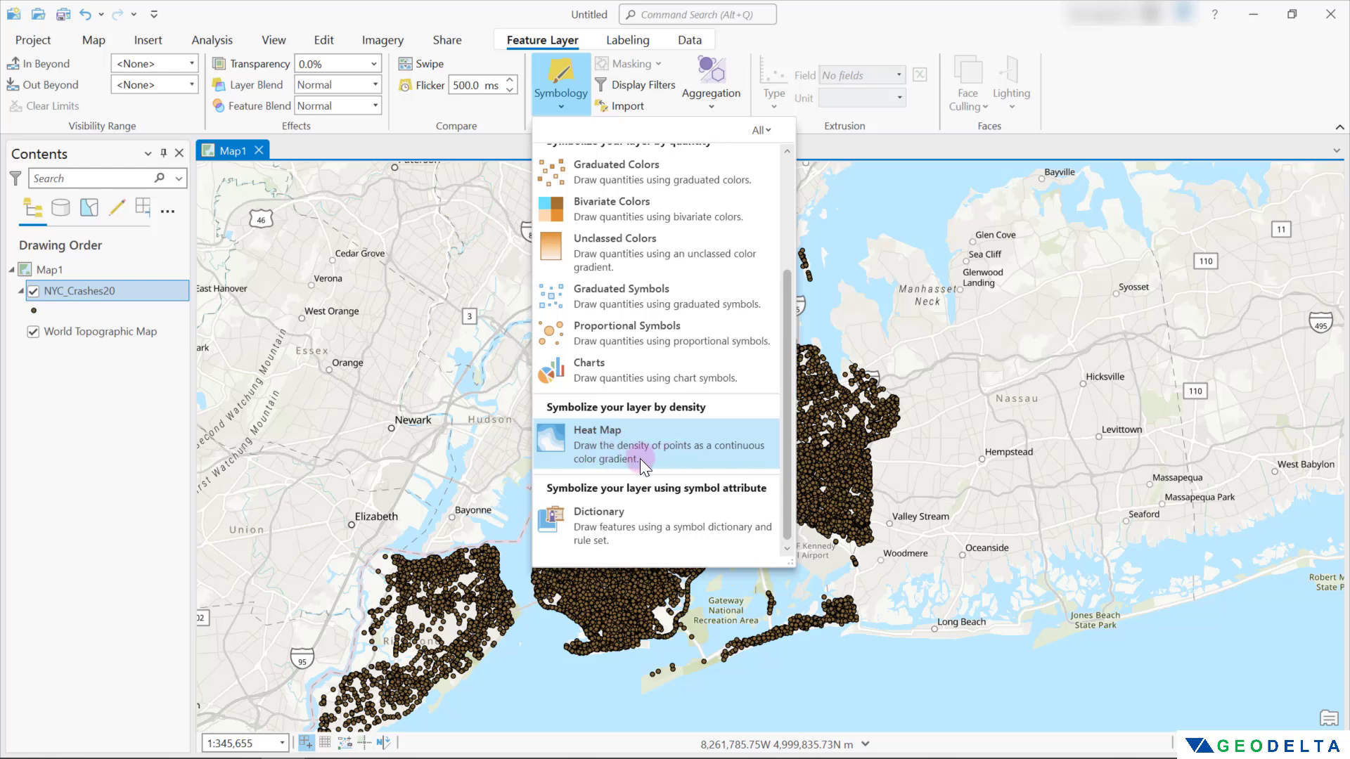
click(604, 445)
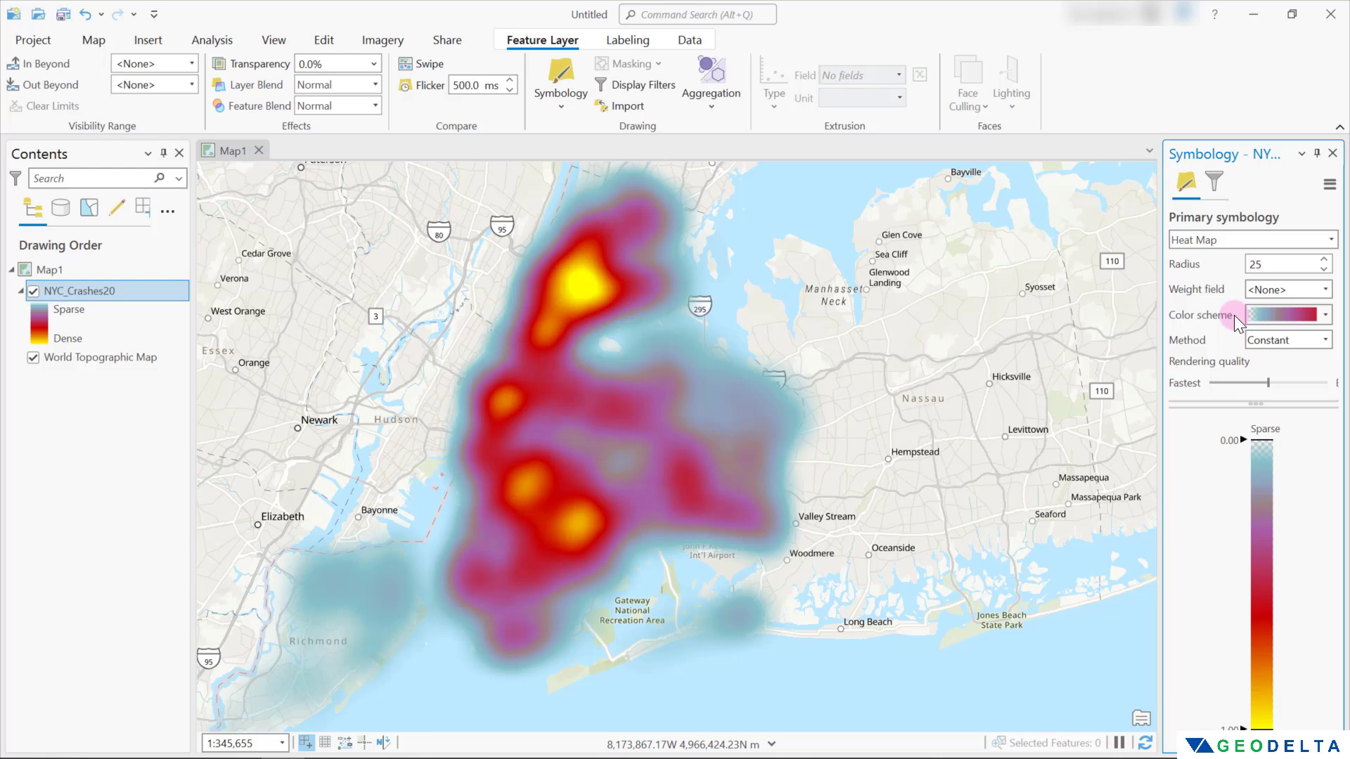
scroll(647, 468, down, 2)
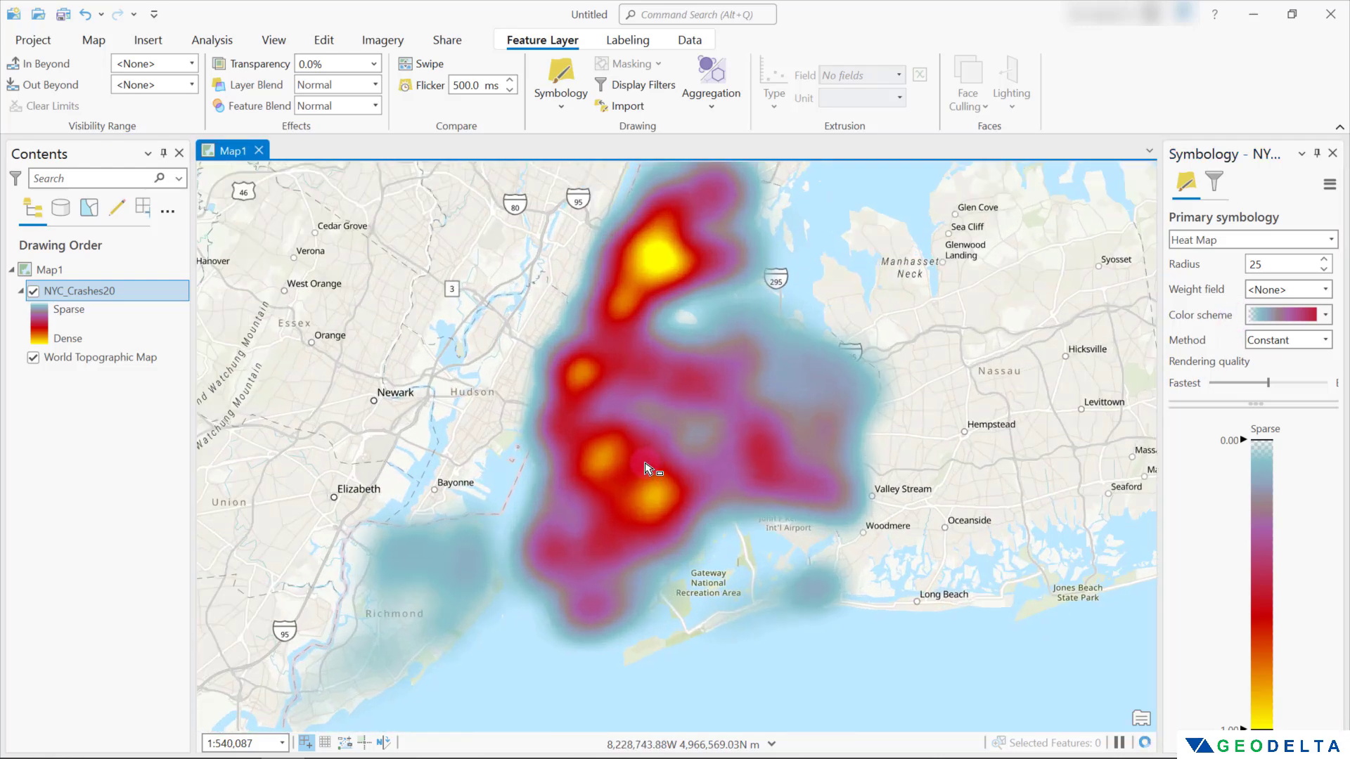
scroll(647, 468, up, 2)
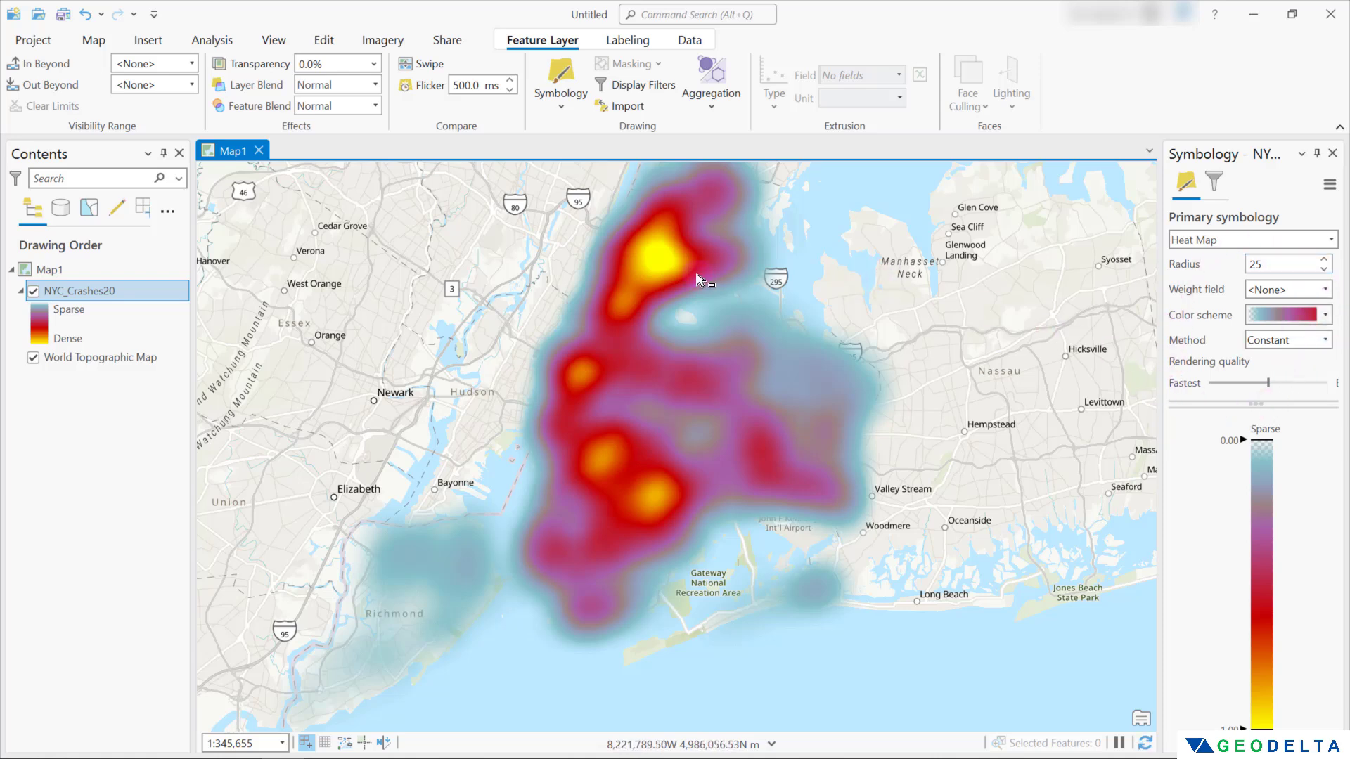
drag(733, 297, 739, 333)
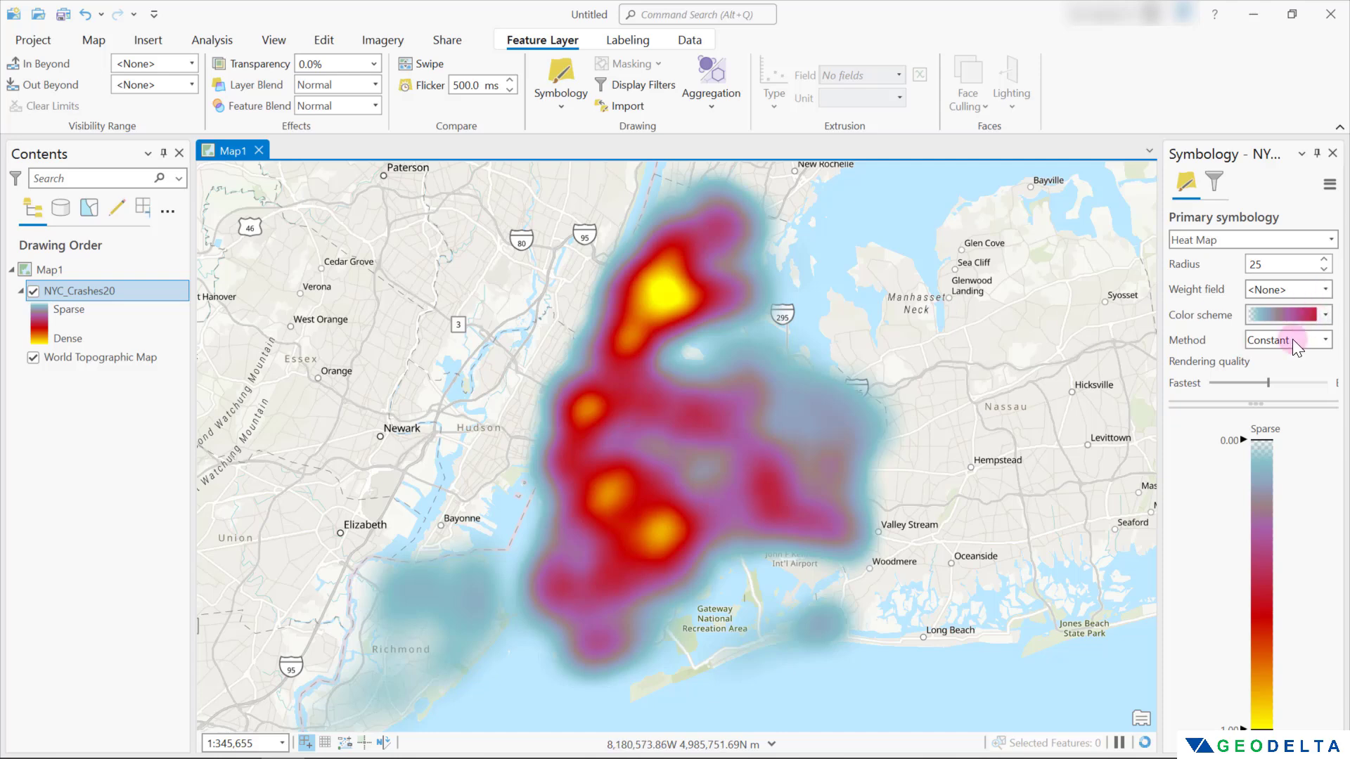
- Apply the blue-red Heat Map 4 colour scheme to the crash heat map
click(1328, 317)
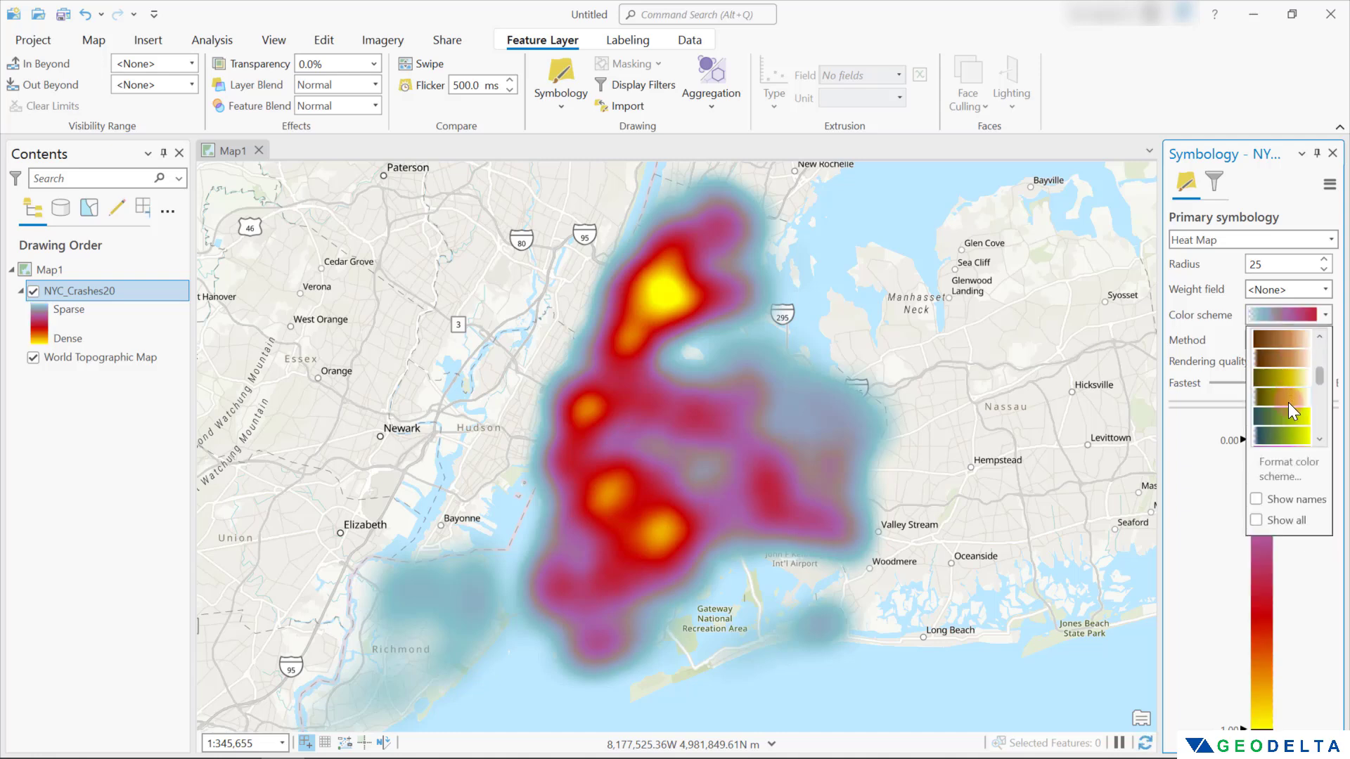
scroll(1288, 372, down, 1)
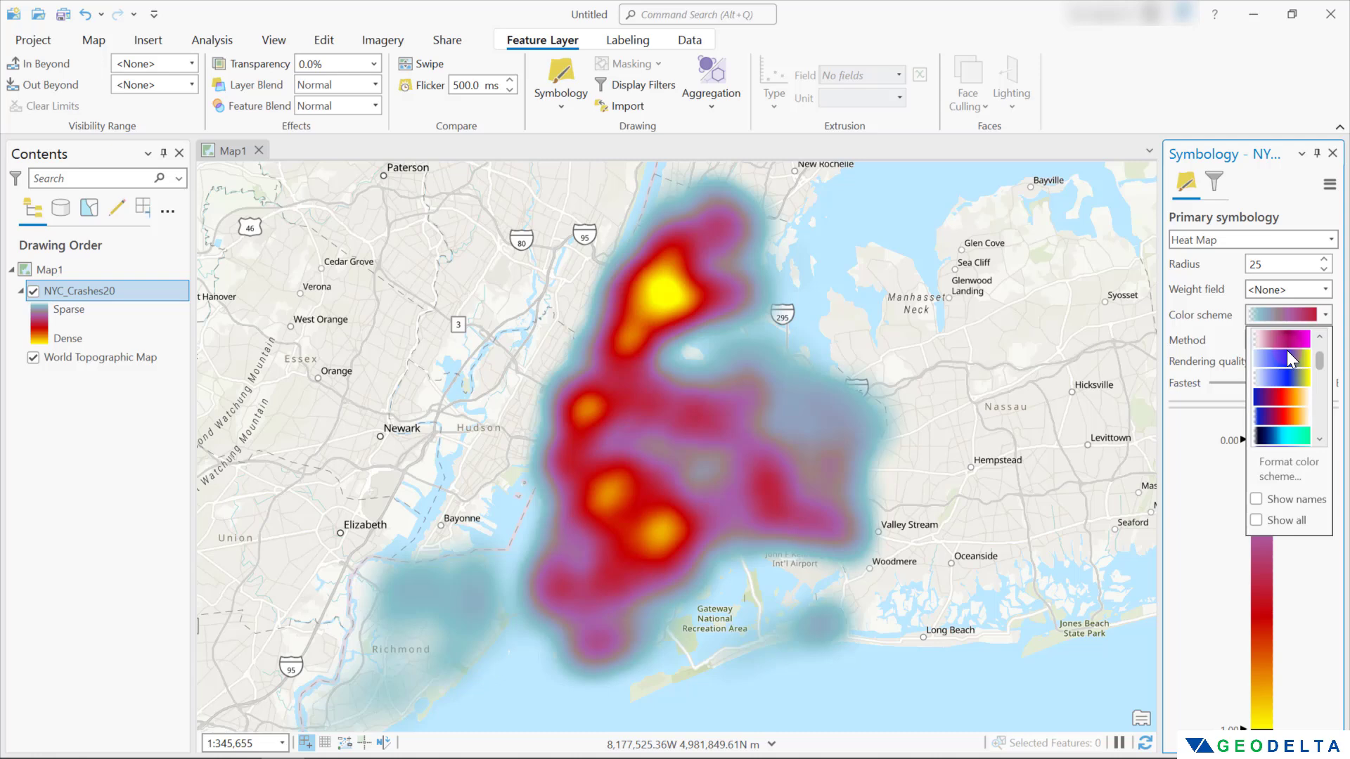
click(1280, 416)
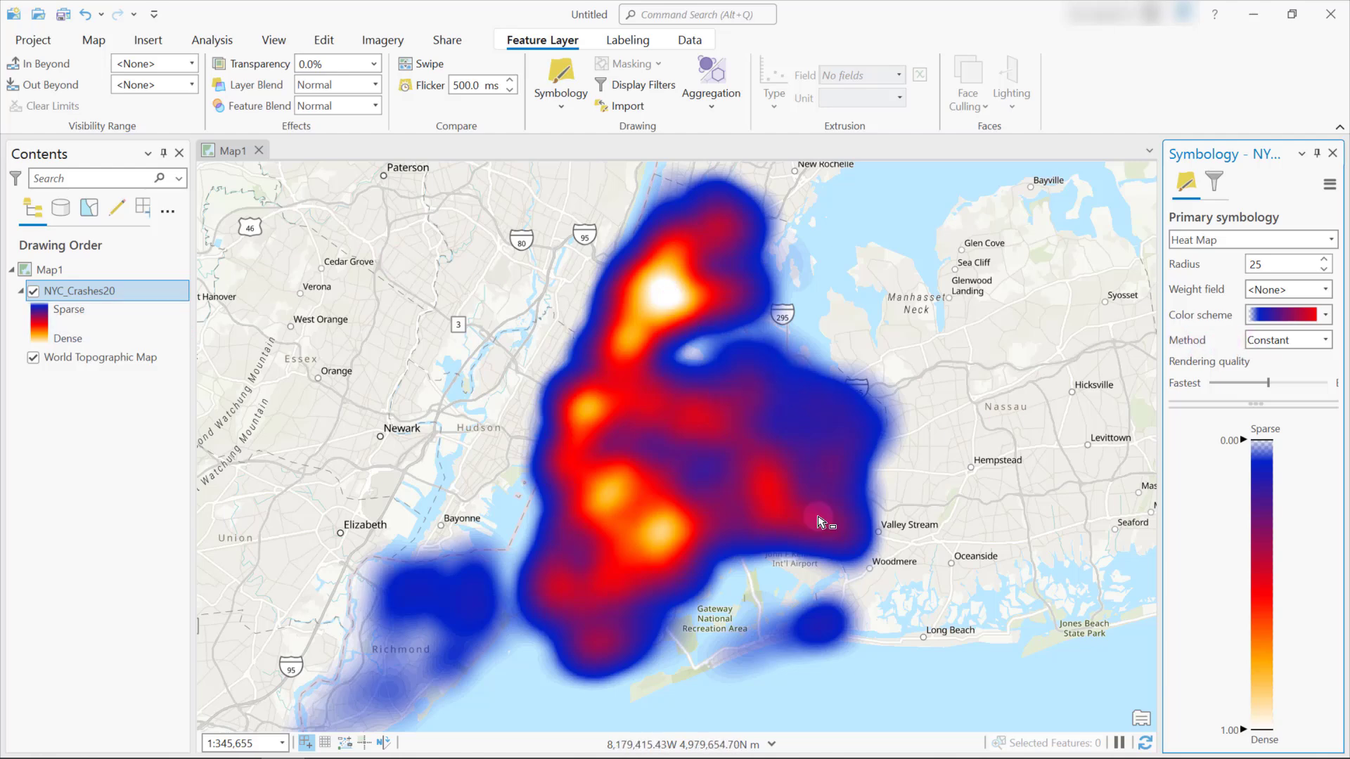
- Set the heat map density method to Dynamic and pan so the colours re-render
scroll(643, 573, up, 4)
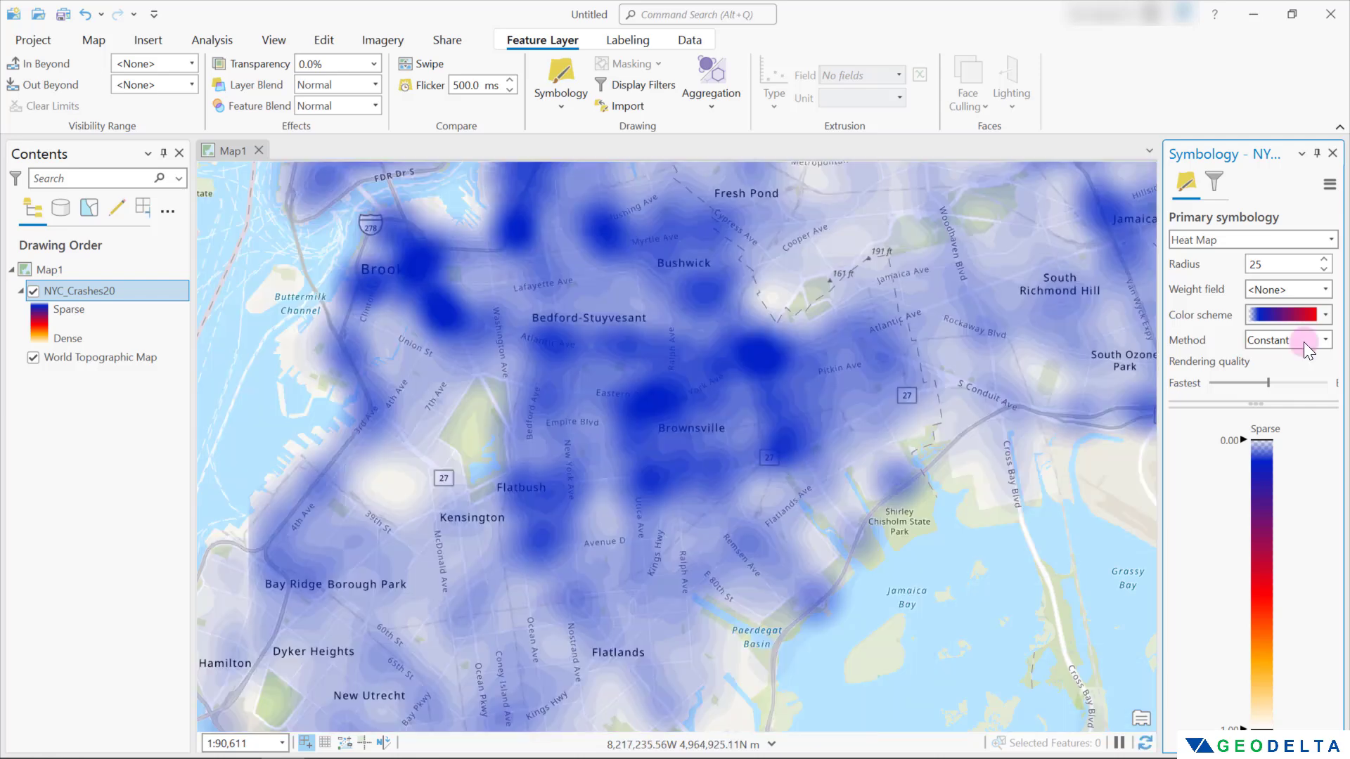
click(1305, 343)
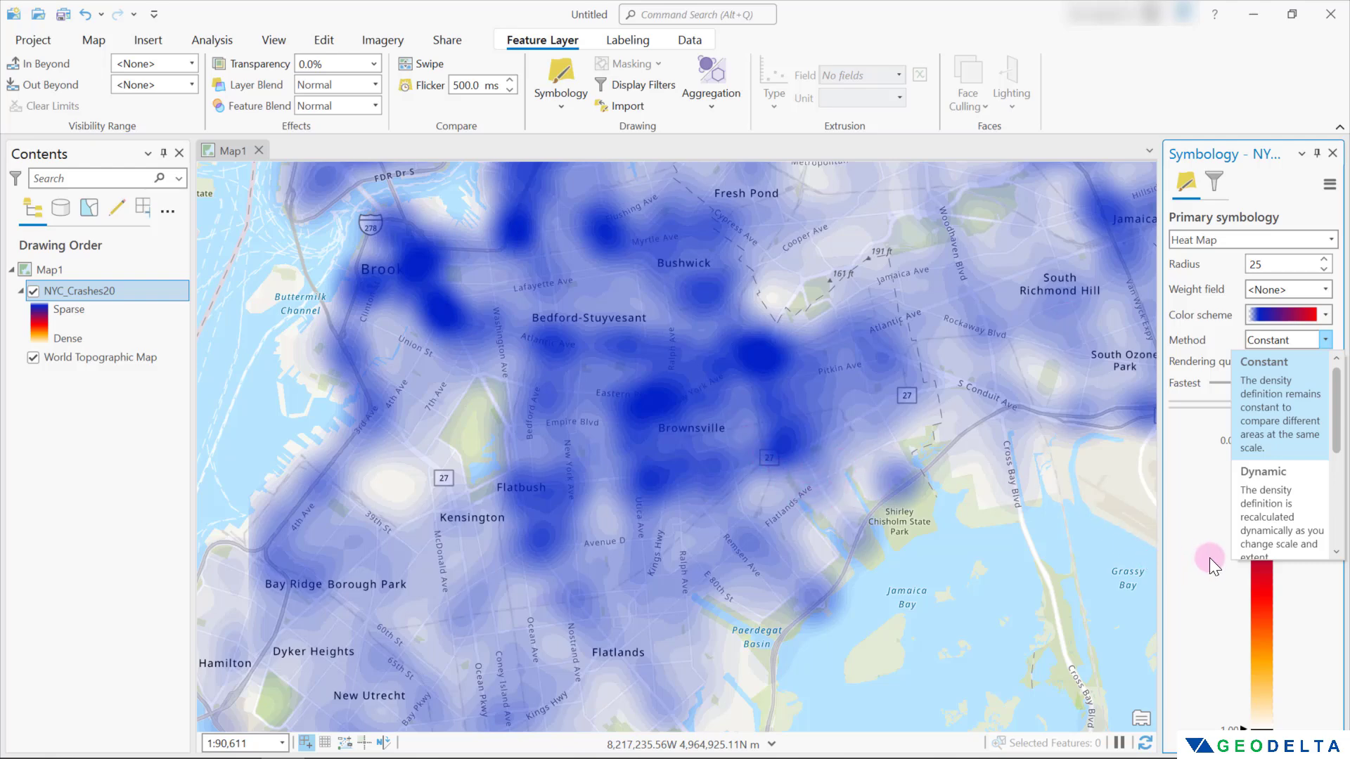
scroll(1271, 462, down, 2)
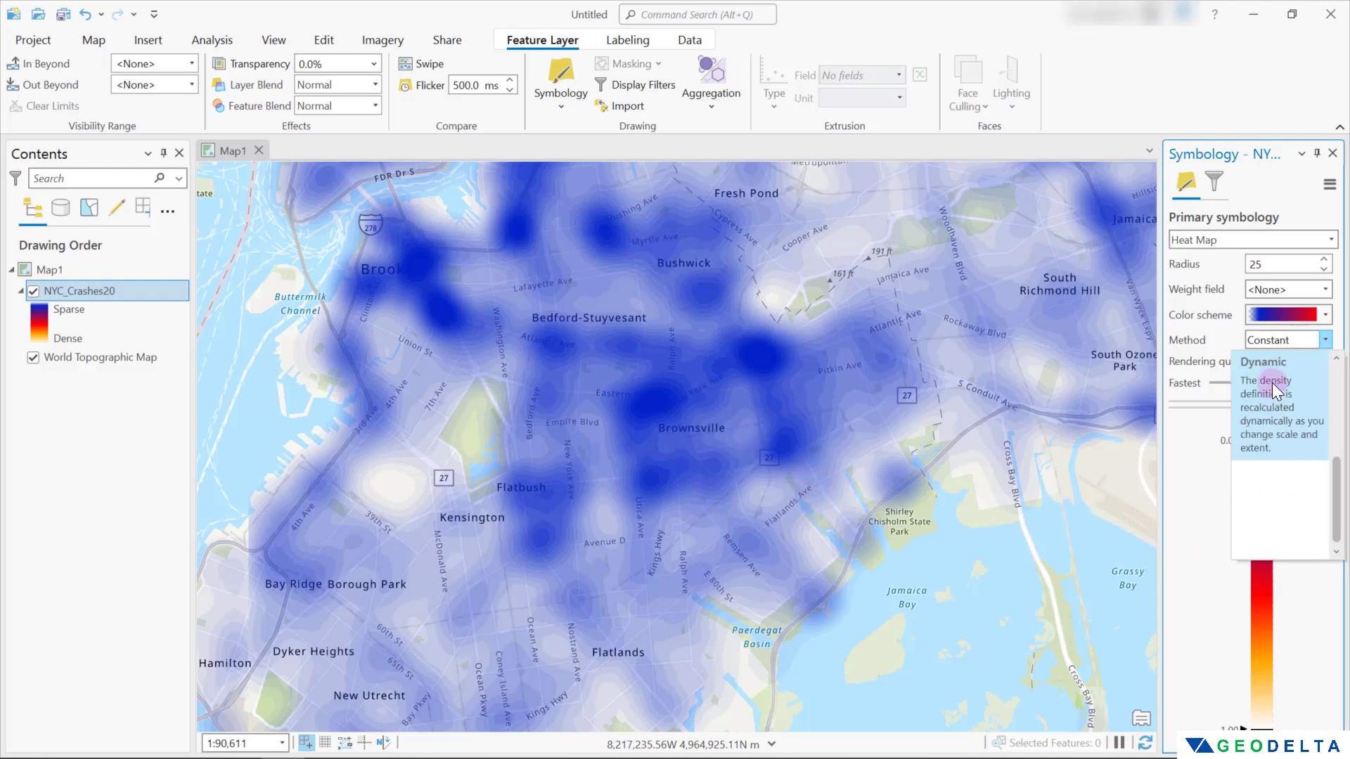
click(1276, 401)
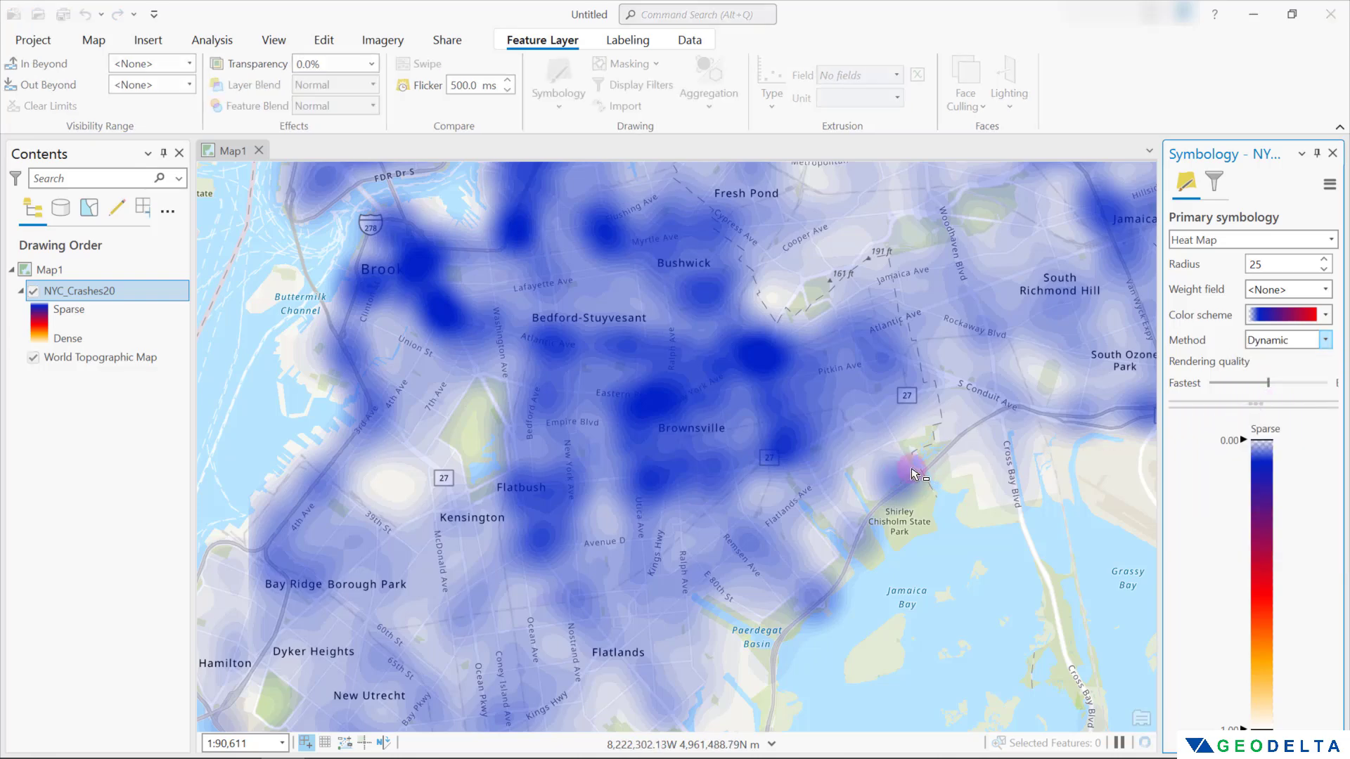
drag(904, 473, 856, 532)
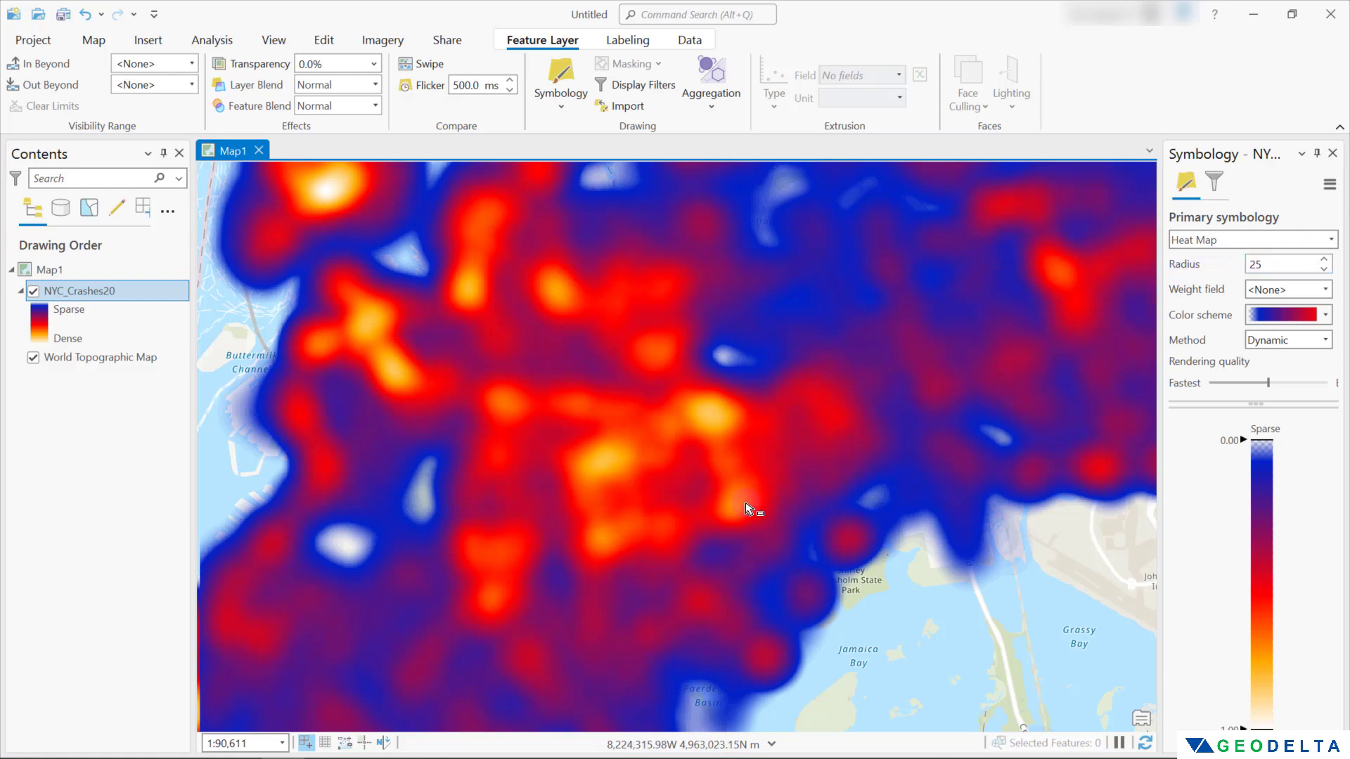
- Try a heat map radius of 5 in place of the default 25
click(1273, 264)
double_click(1271, 263)
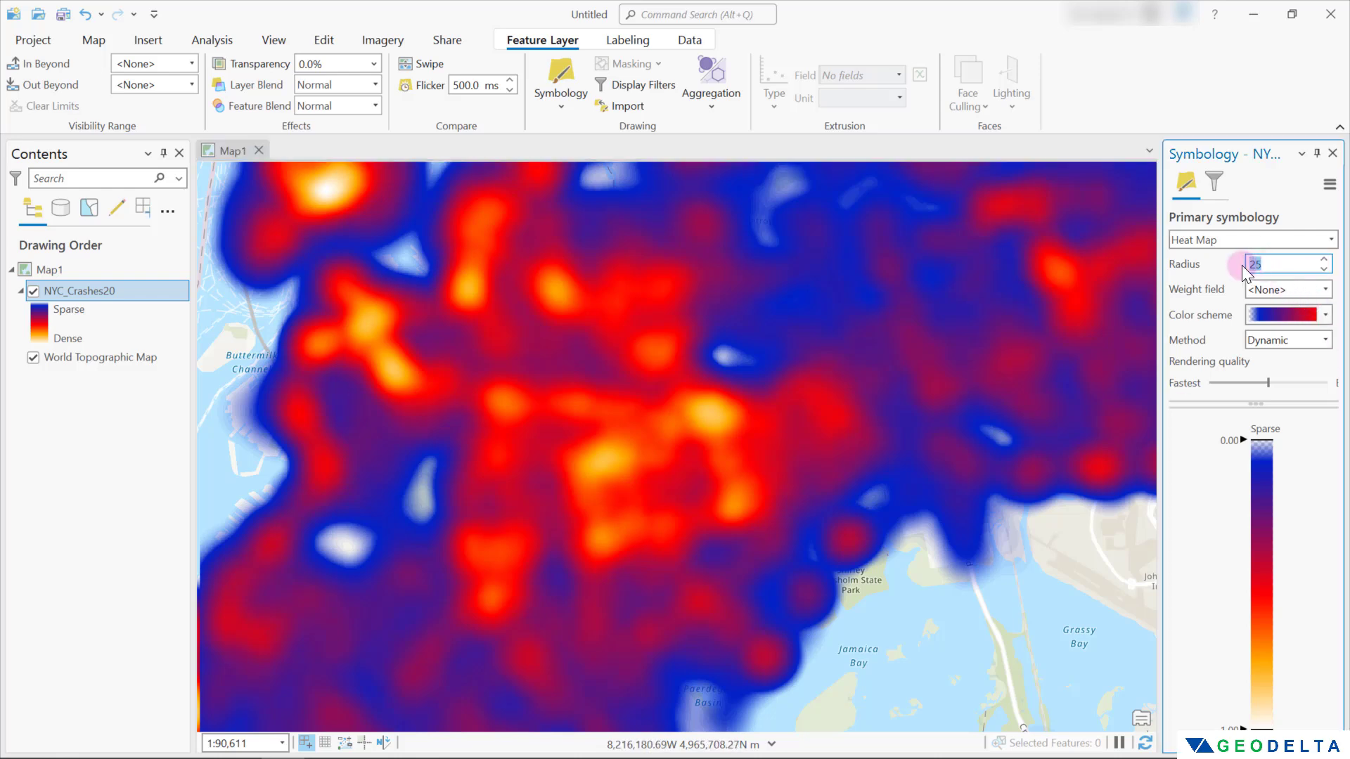
click(1270, 264)
text(5)
click(114, 542)
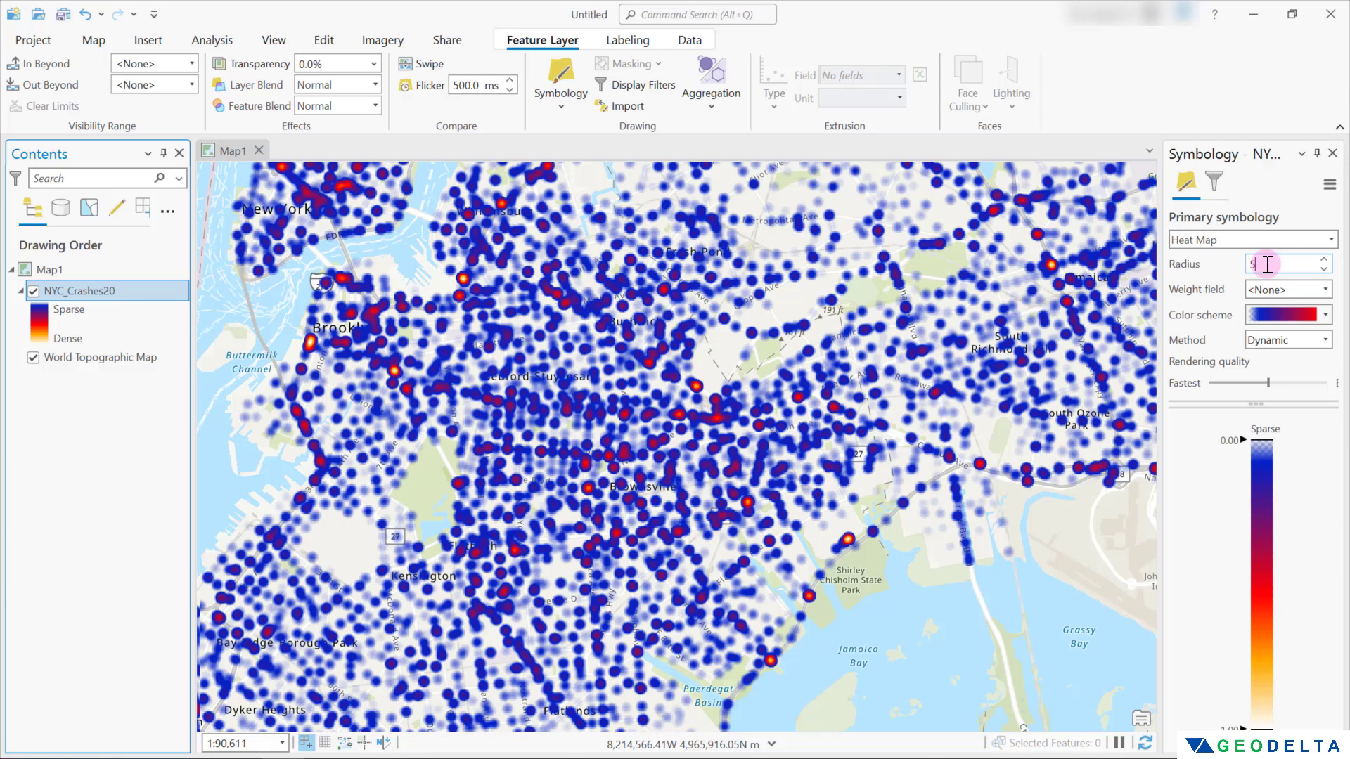
- Replace the heat map radius with 30 and apply it
key(Return)
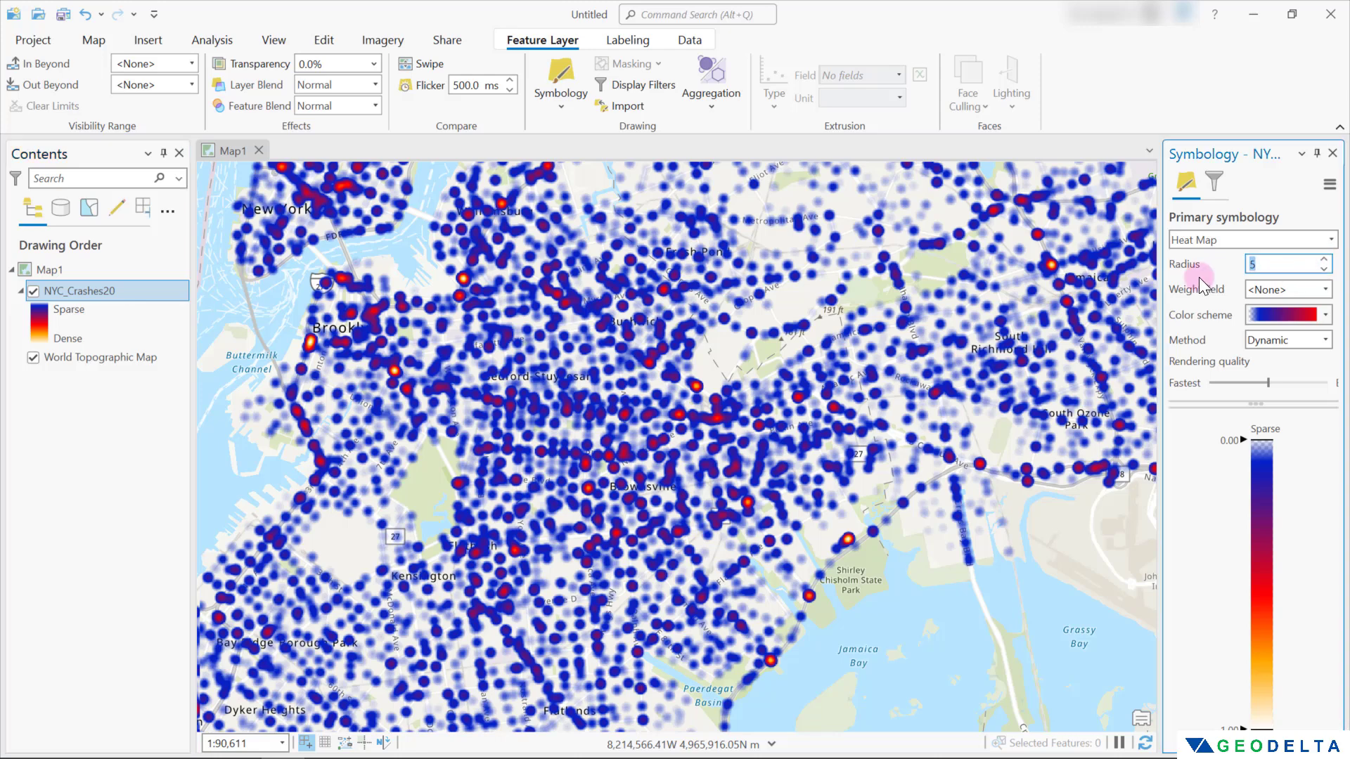
text(30)
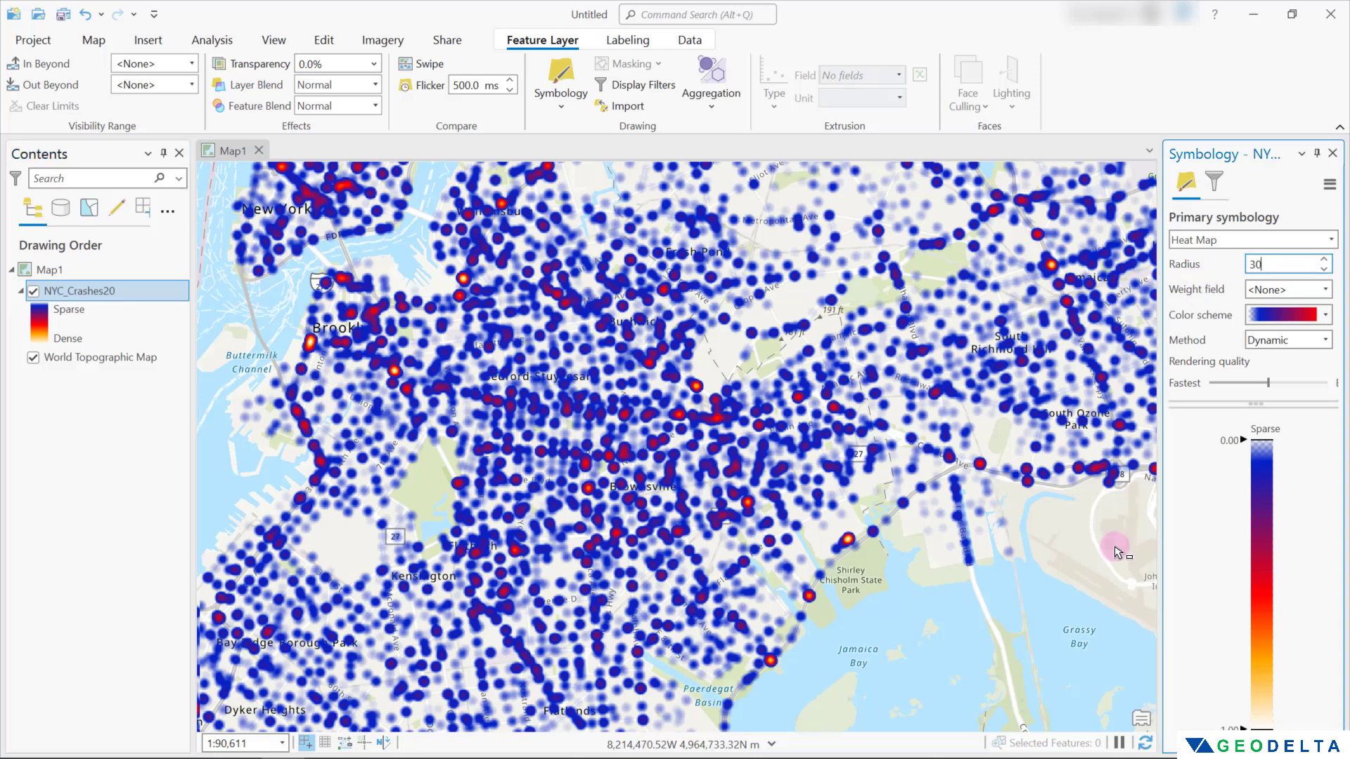
click(110, 564)
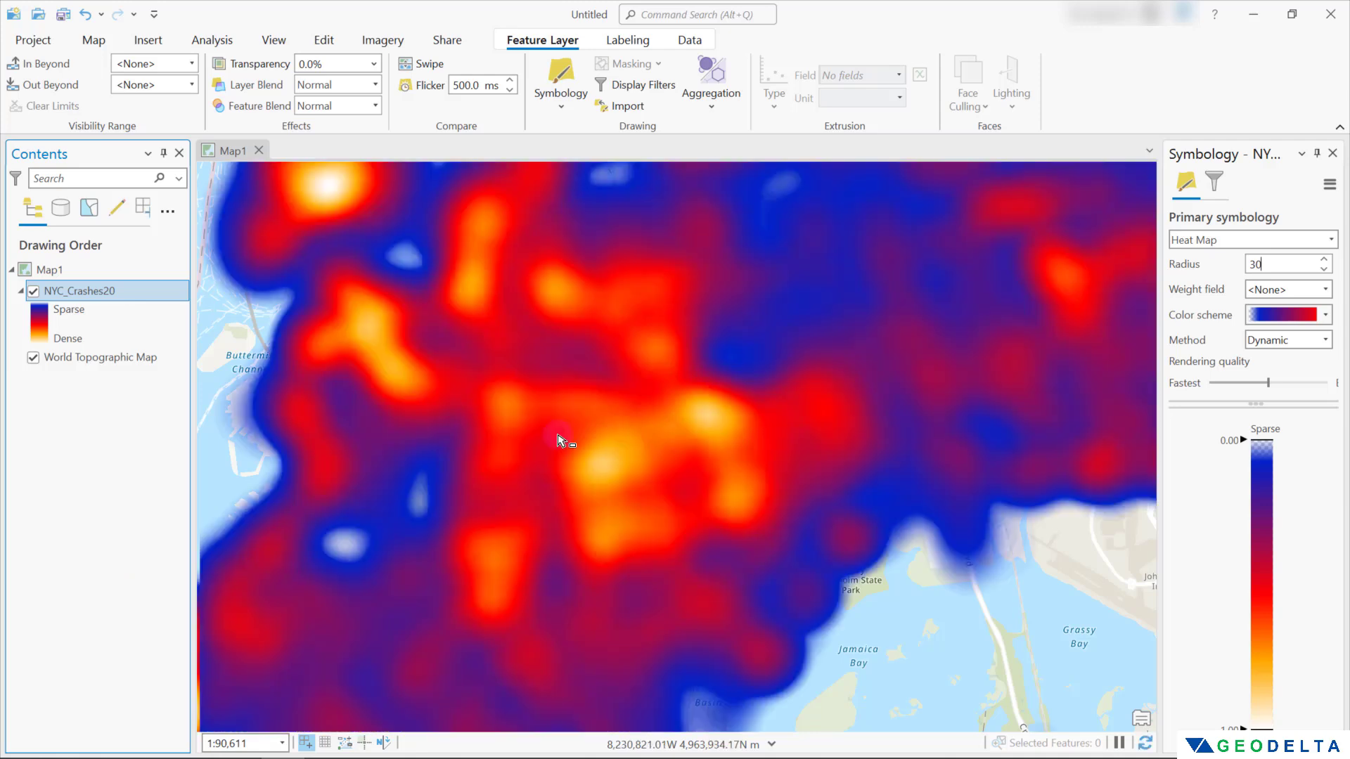
drag(537, 365, 654, 411)
- Pan the map to show the area above Jersey City
drag(732, 383, 735, 452)
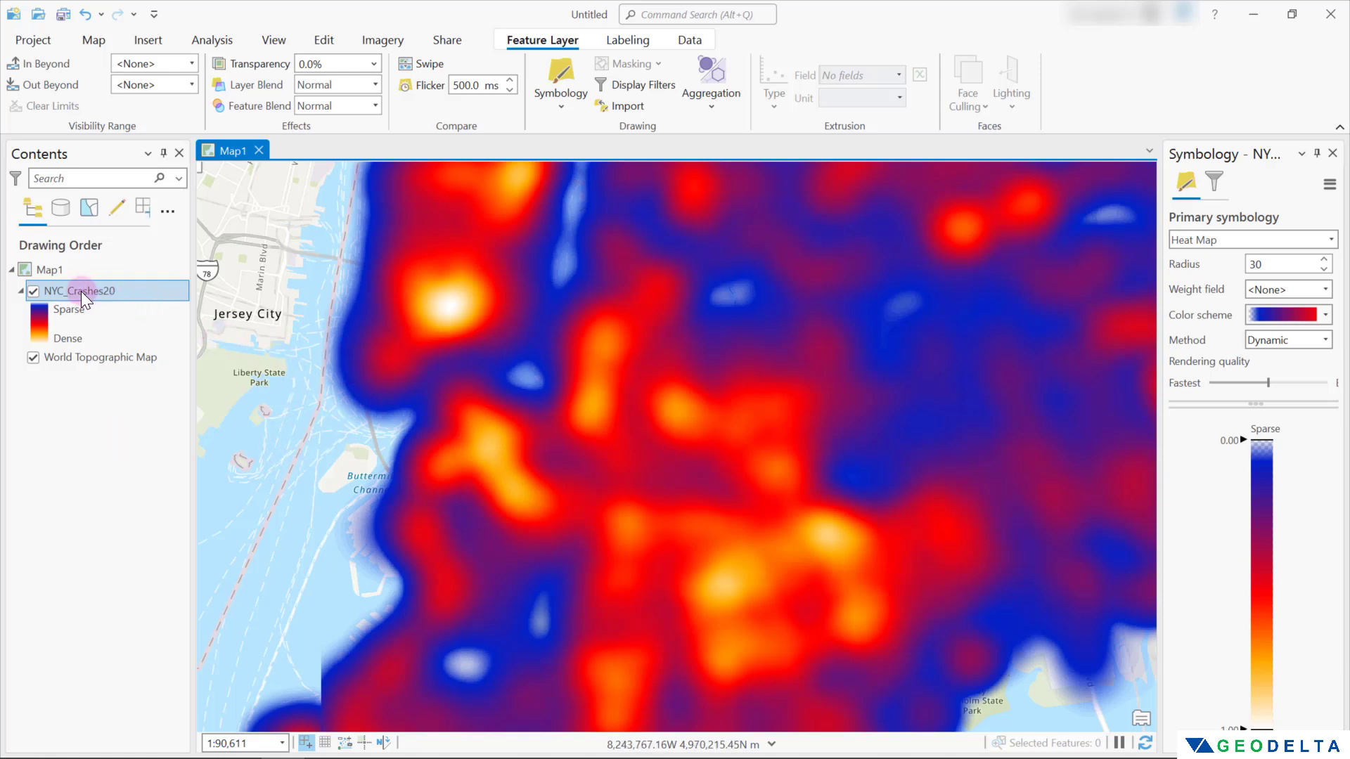
- Set the NYC_Crashes20 layer transparency to about 52%
click(107, 292)
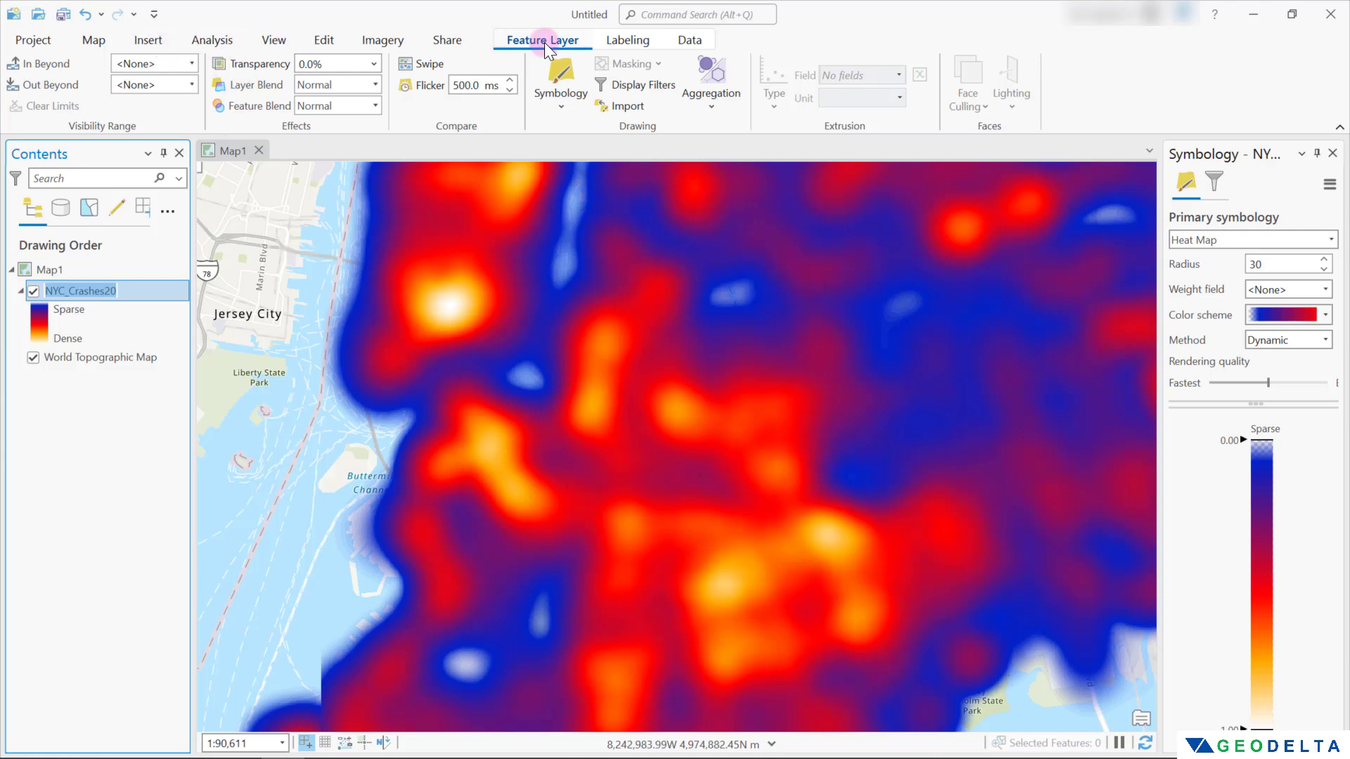
click(375, 63)
click(379, 63)
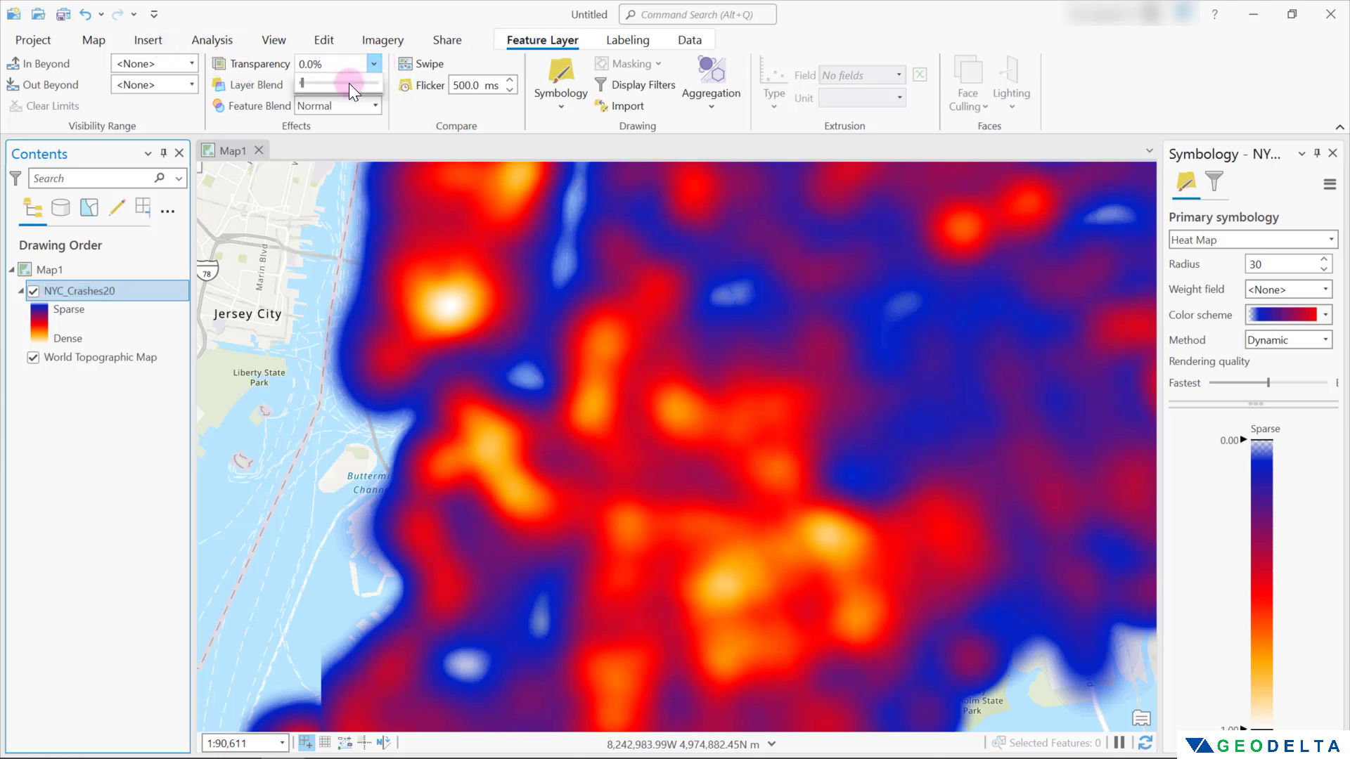
drag(303, 84, 341, 85)
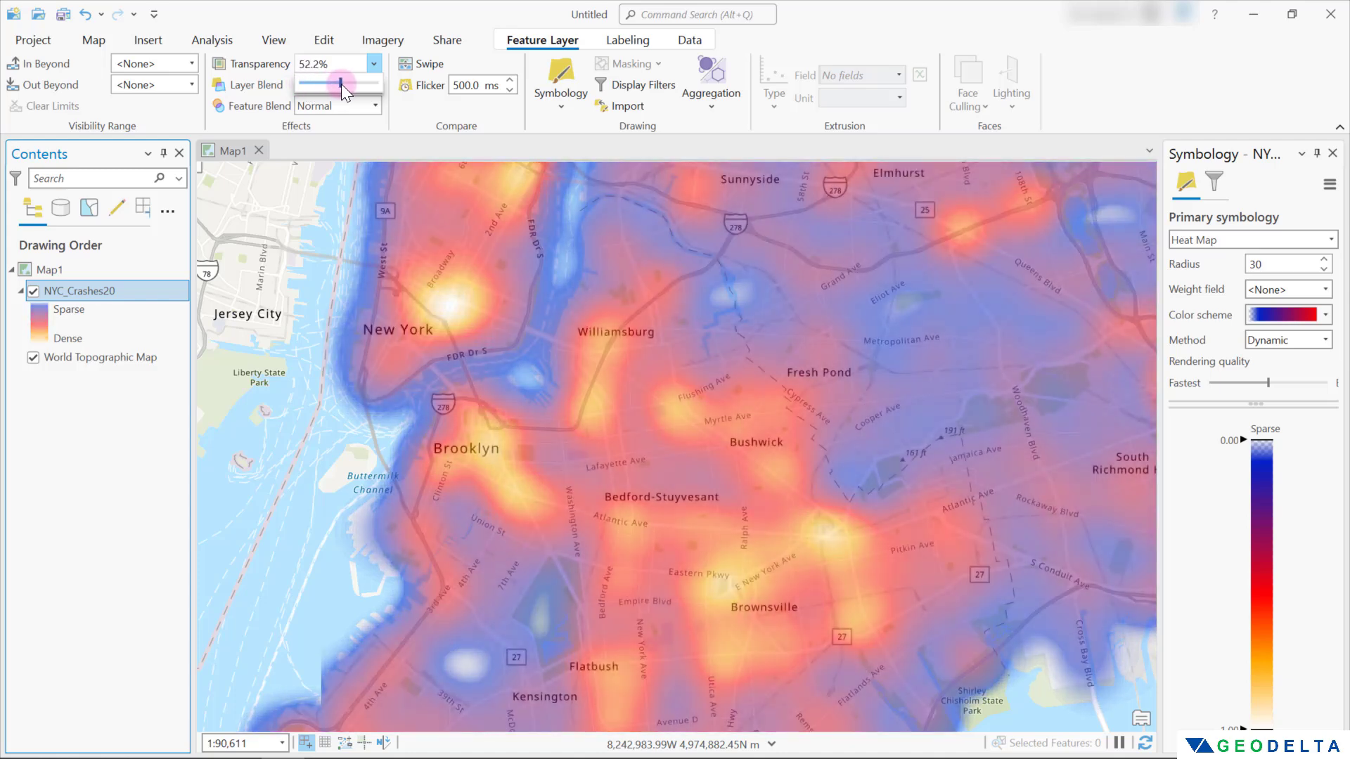
click(77, 542)
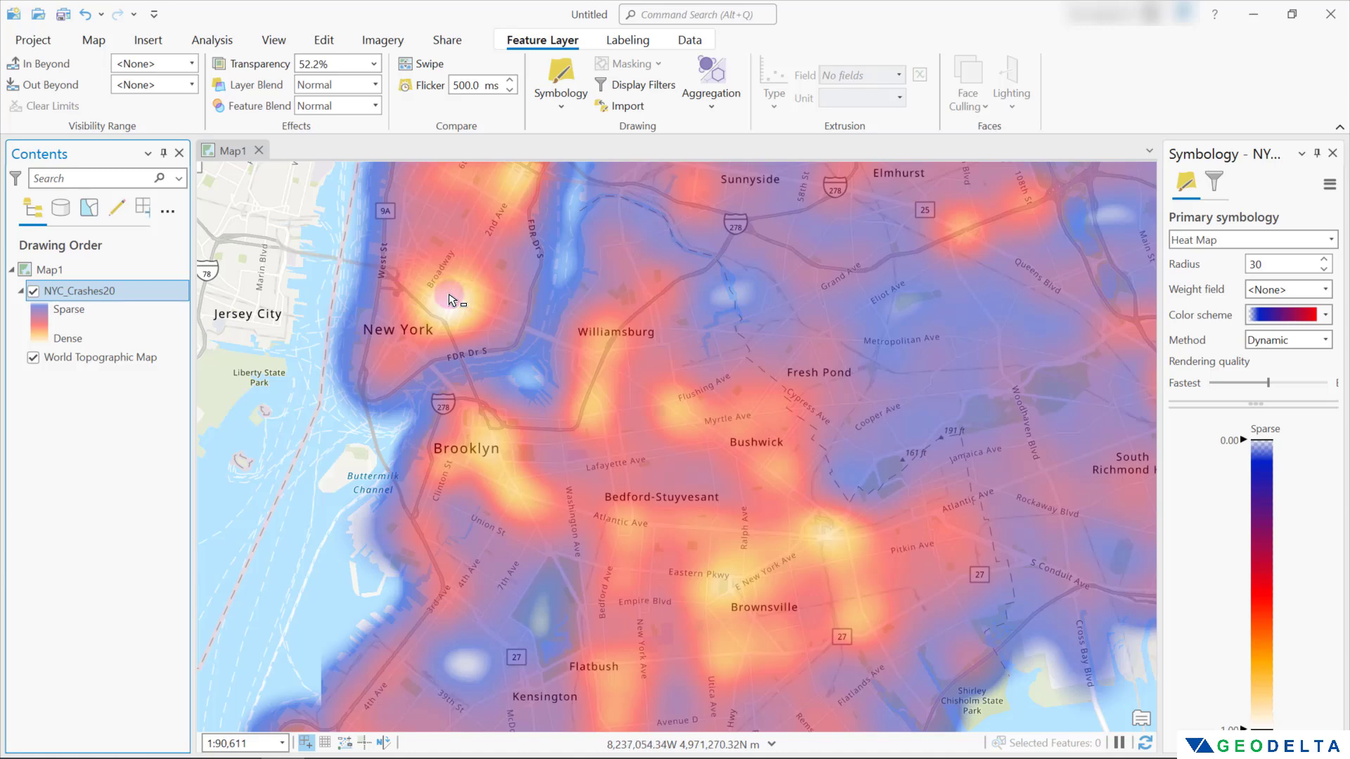
- Zoom and pan to Chinatown and the Lower East Side at about 1:15,202
scroll(443, 301, up, 2)
drag(464, 303, 529, 407)
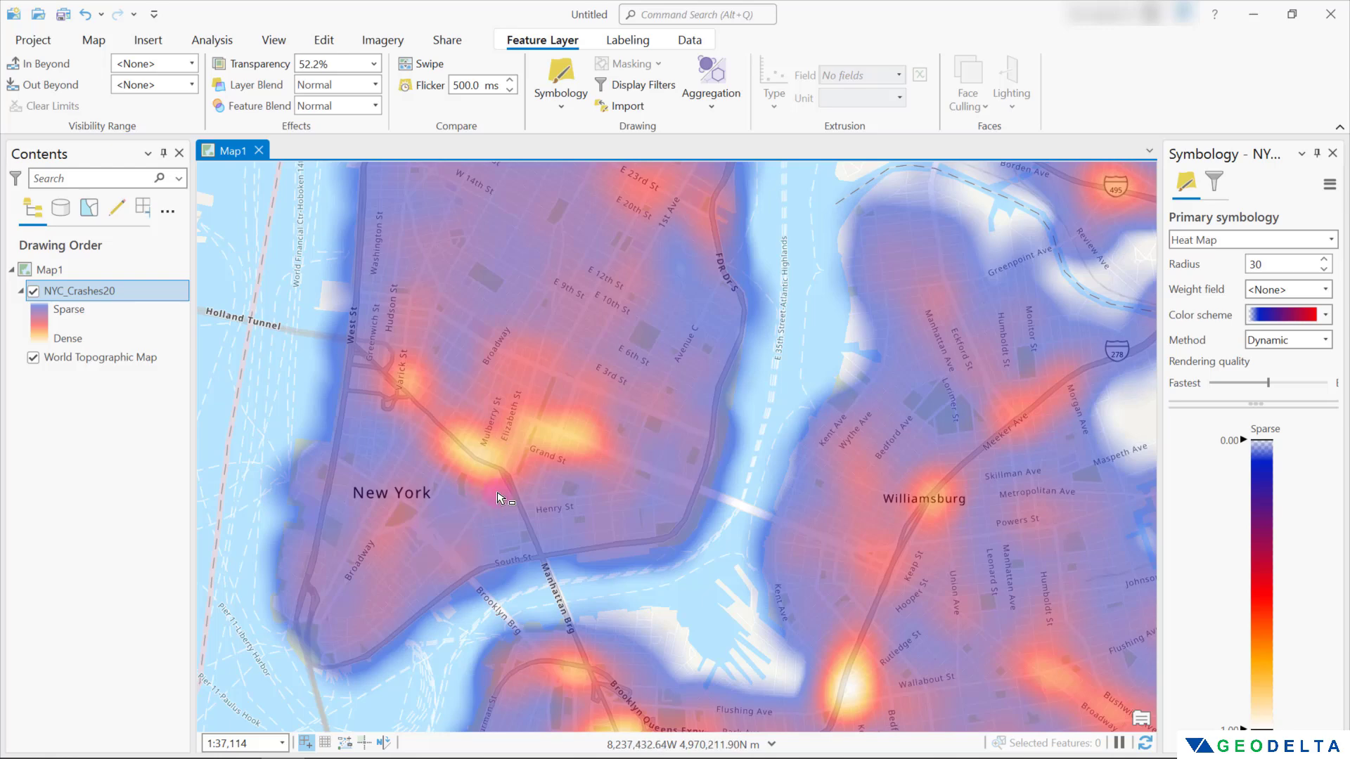
scroll(503, 456, up, 4)
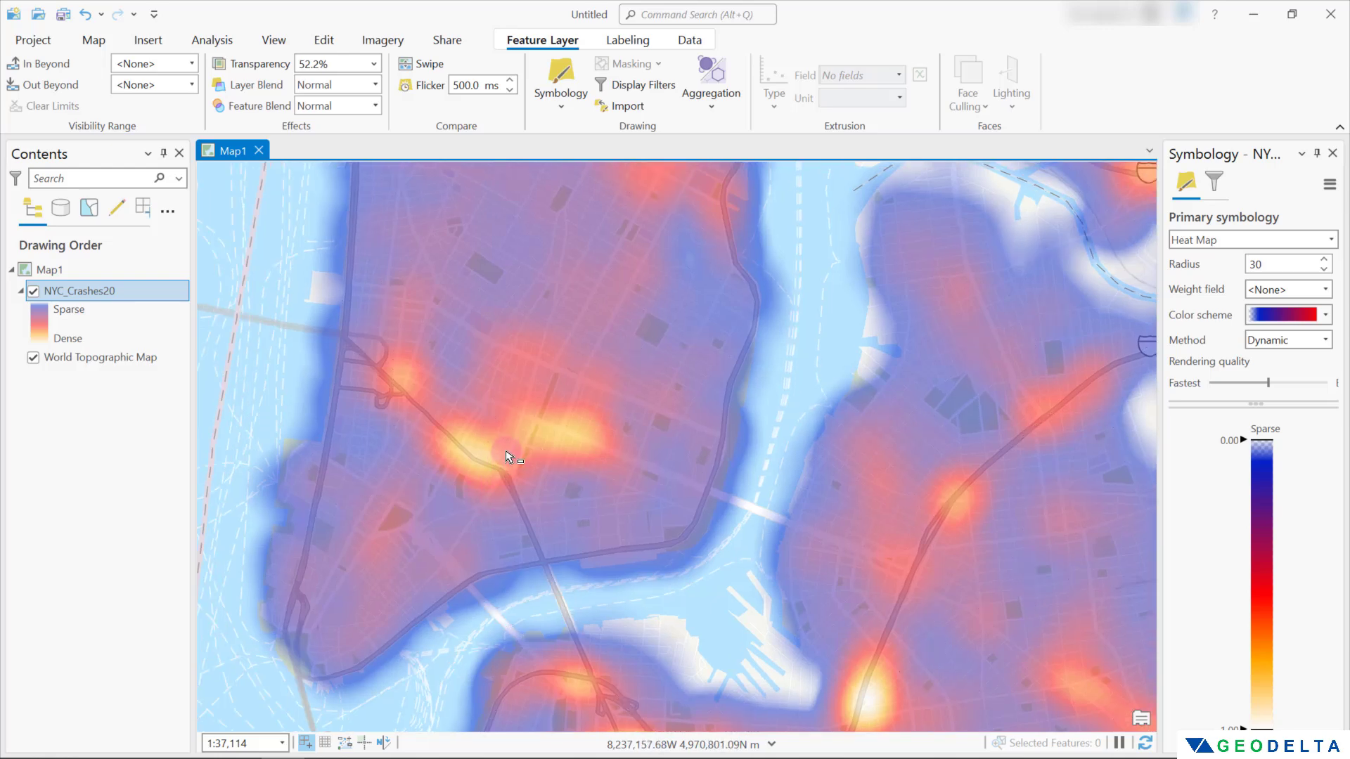
drag(506, 452, 628, 485)
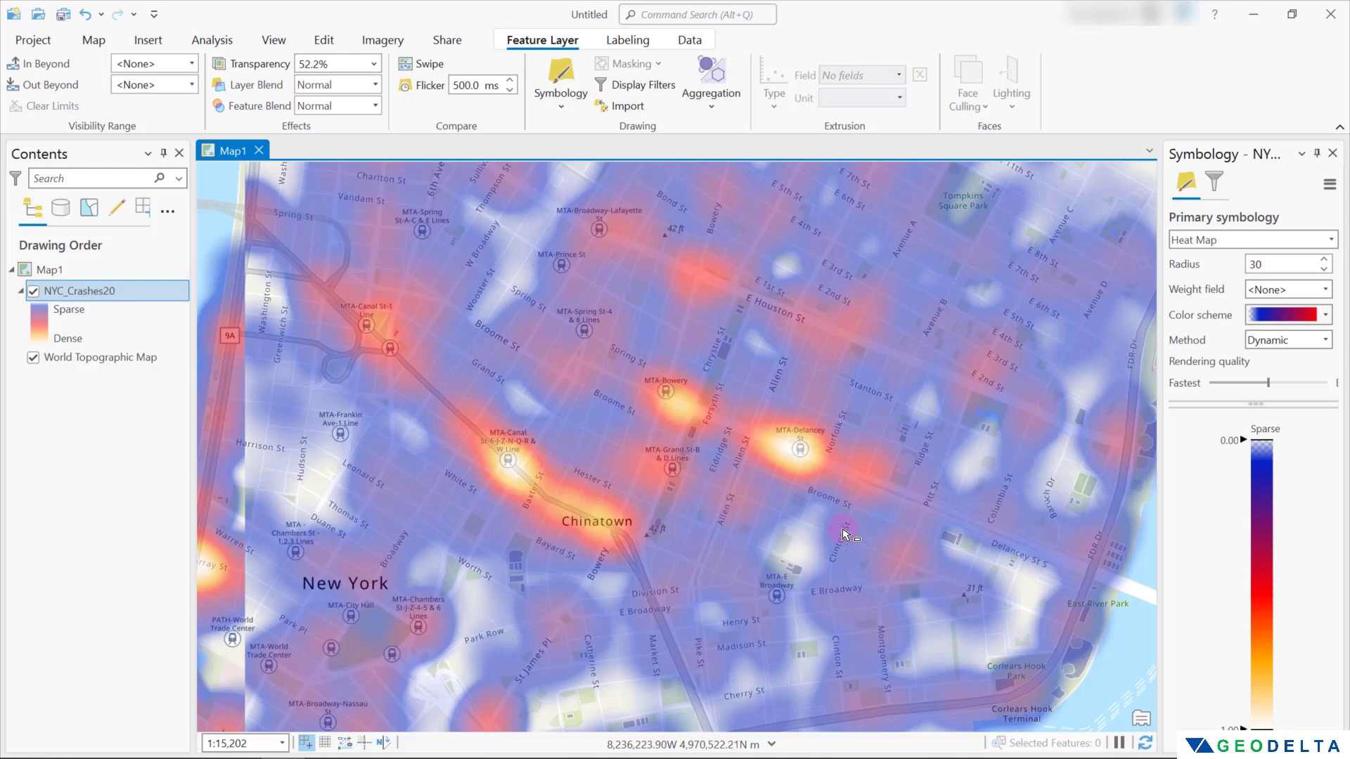
drag(844, 534, 834, 496)
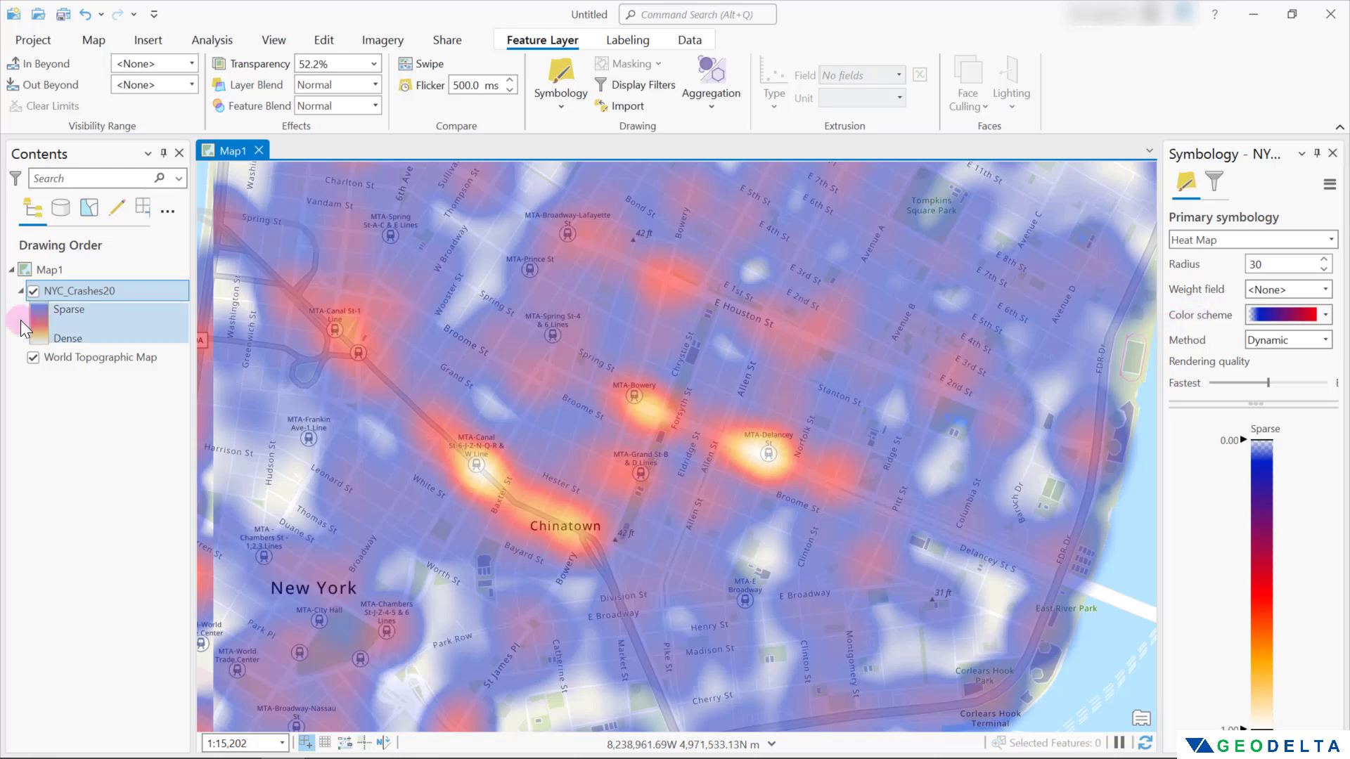
right_click(79, 290)
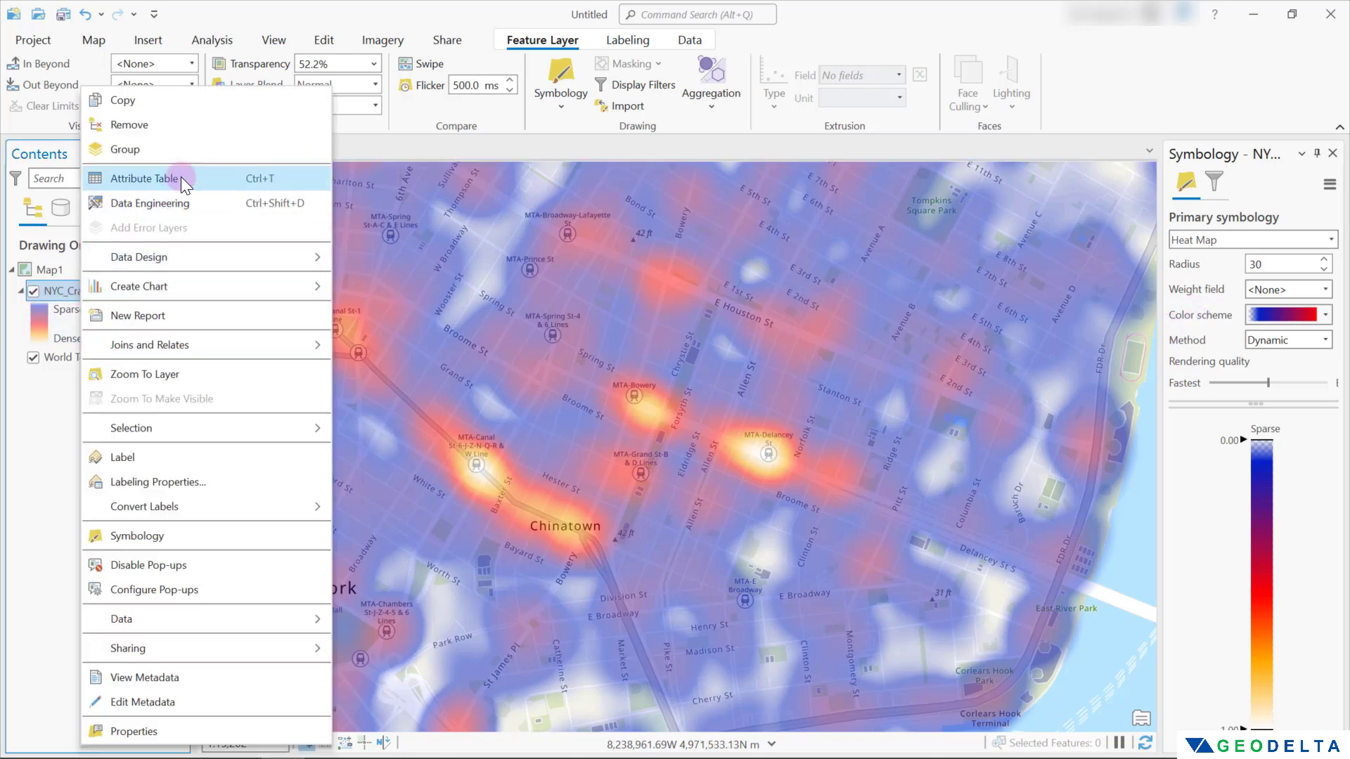
click(180, 174)
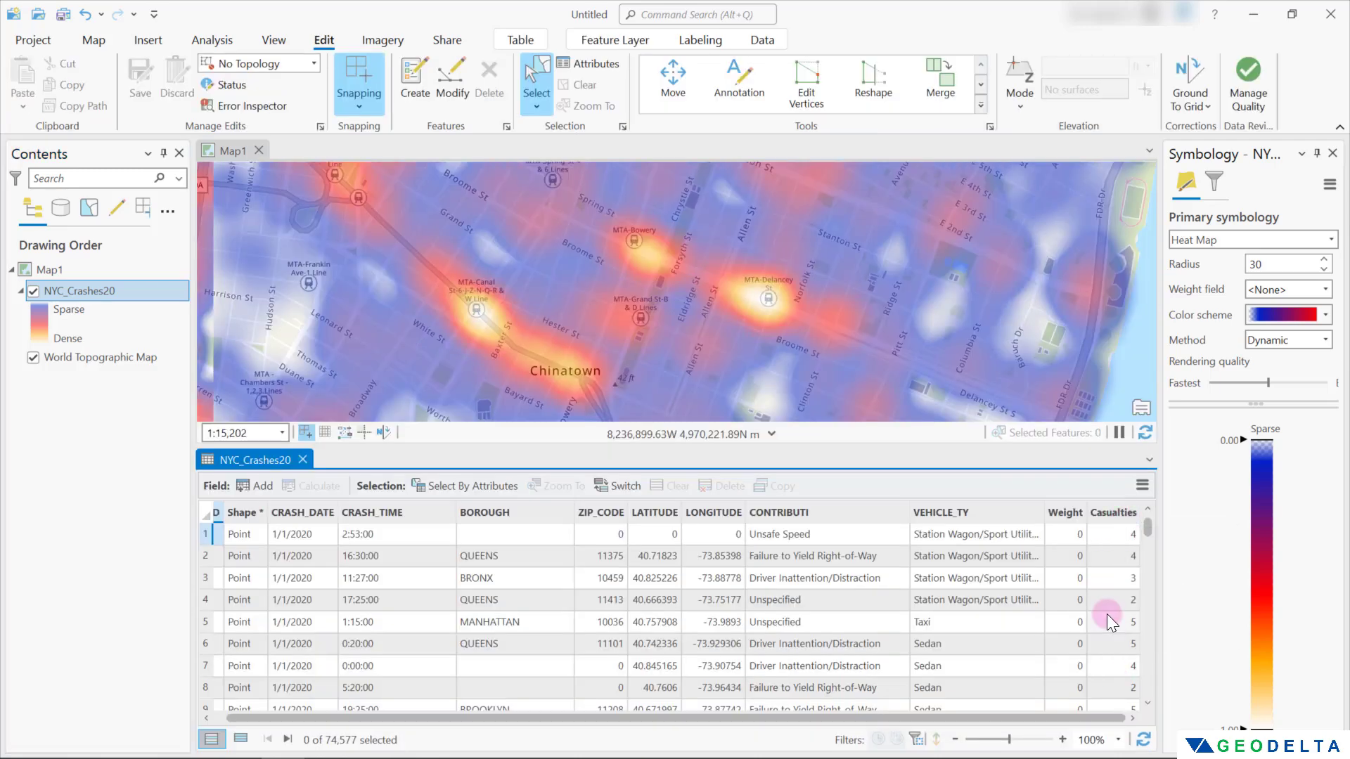
click(1121, 562)
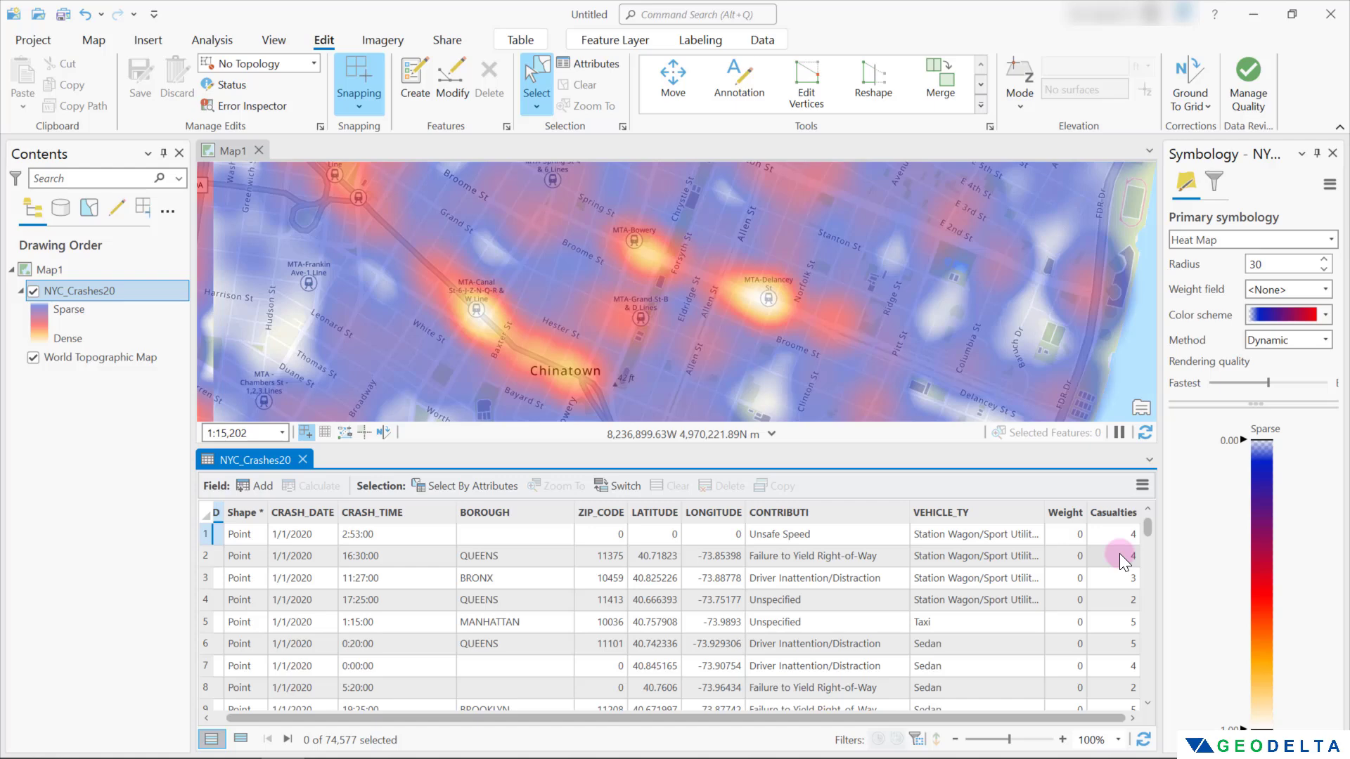
scroll(1122, 562, down, 9)
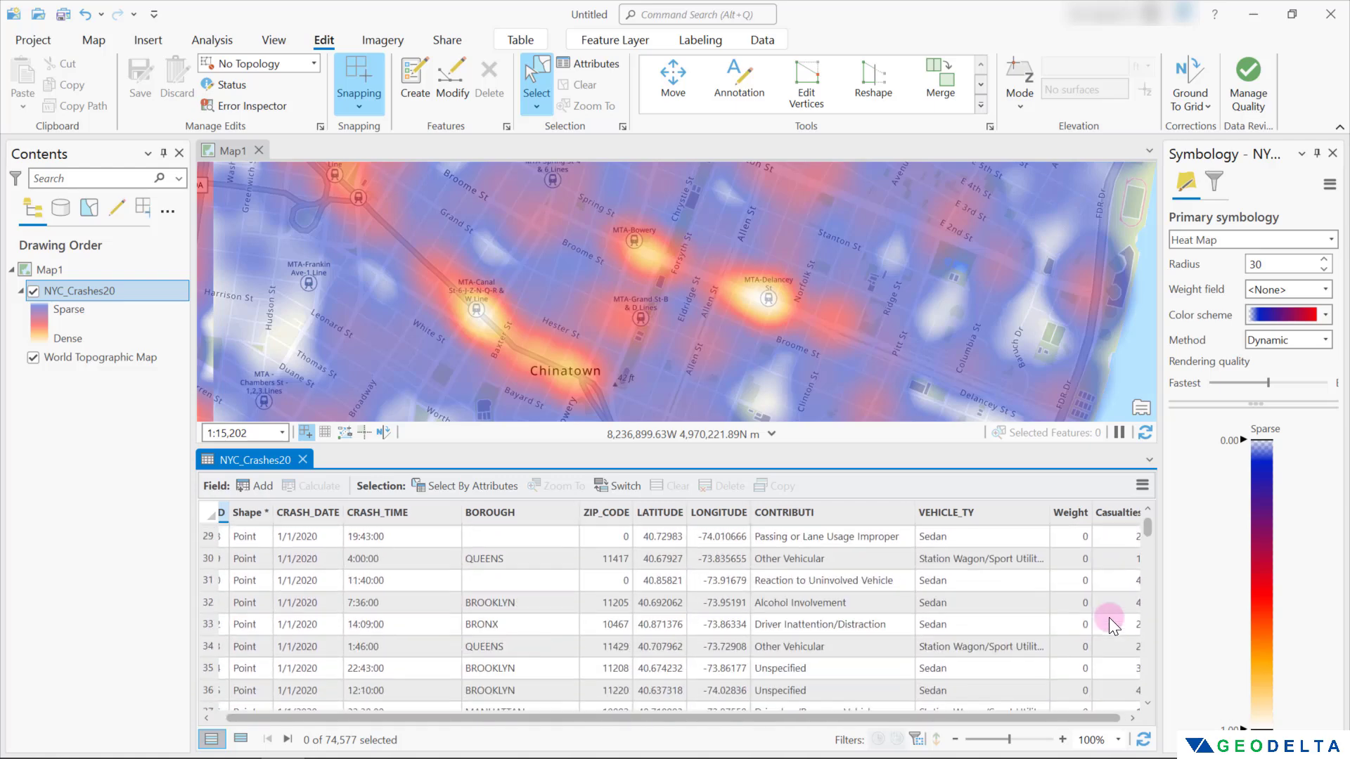
scroll(1108, 619, up, 2)
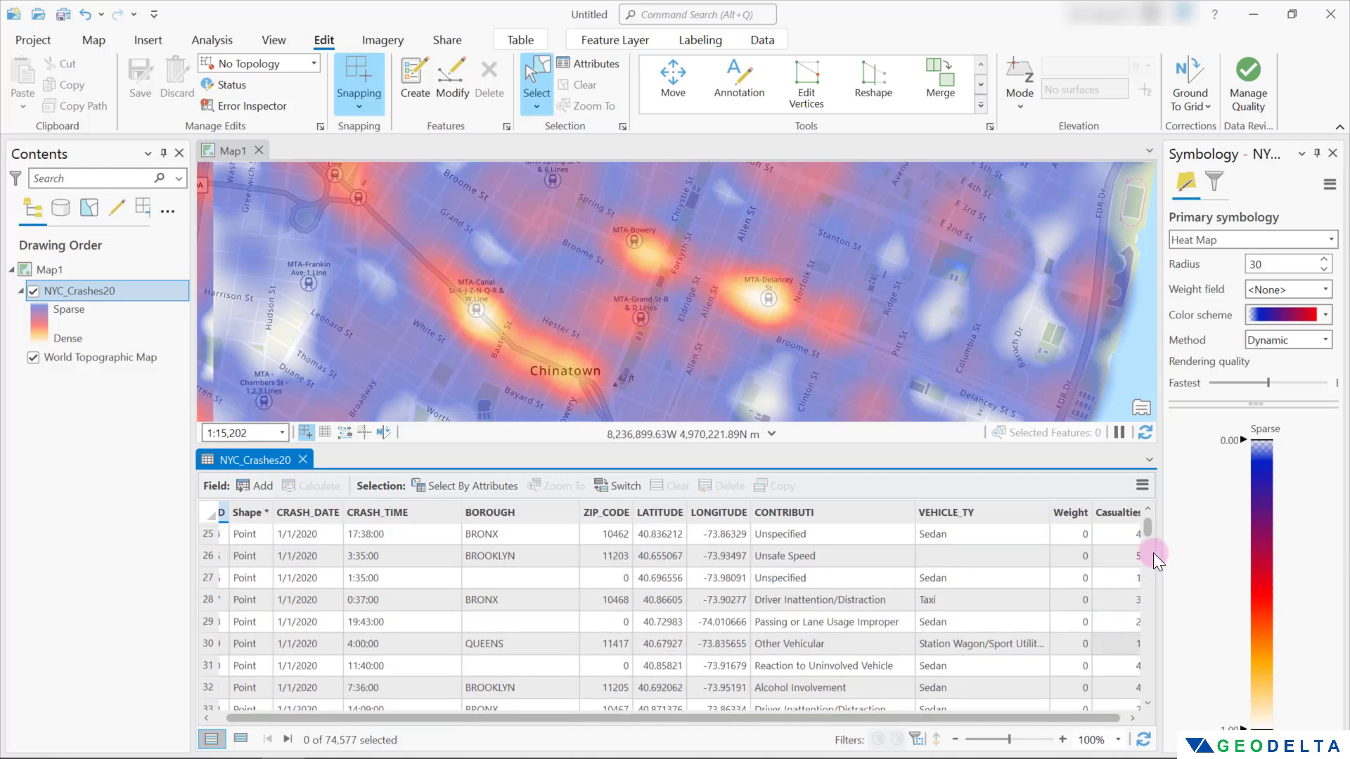
click(302, 461)
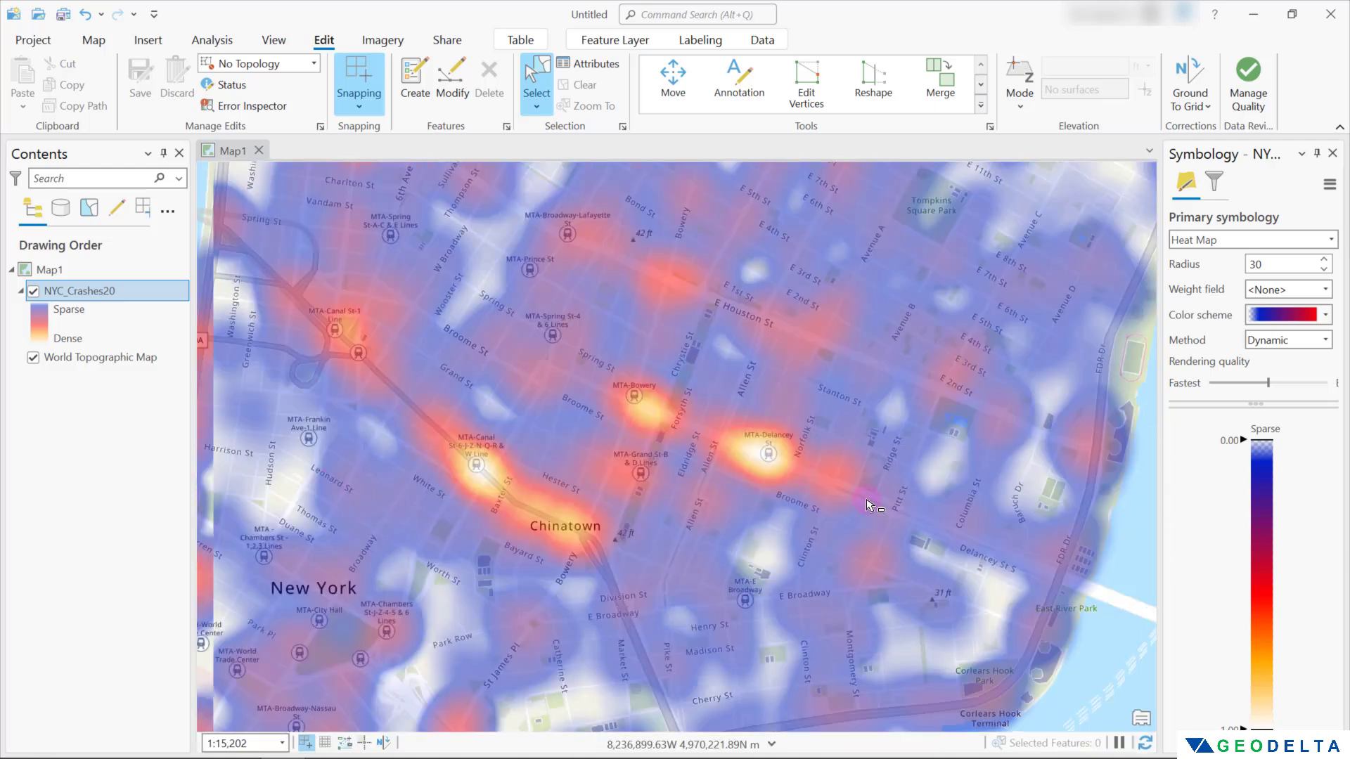
- Pick Casualties from the Symbology pane's Weight field list
click(1326, 294)
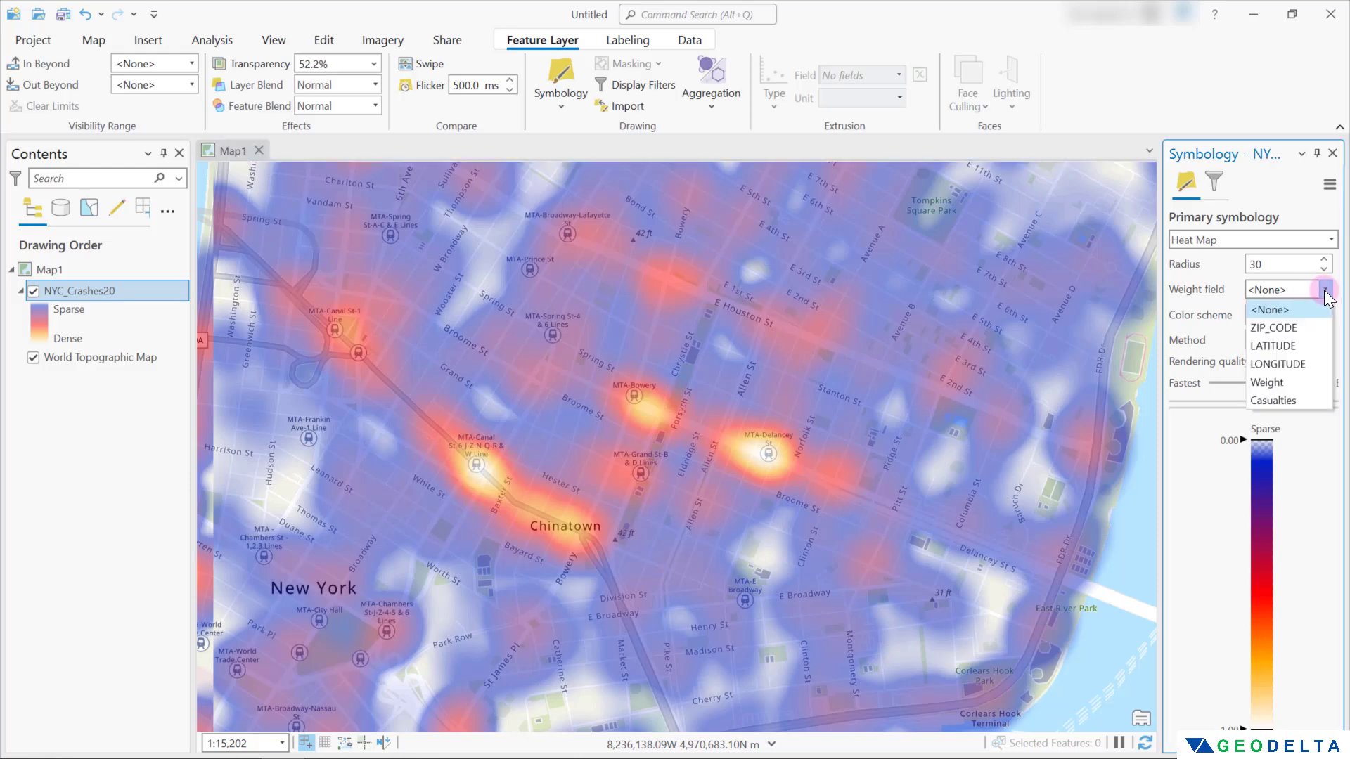
click(1284, 399)
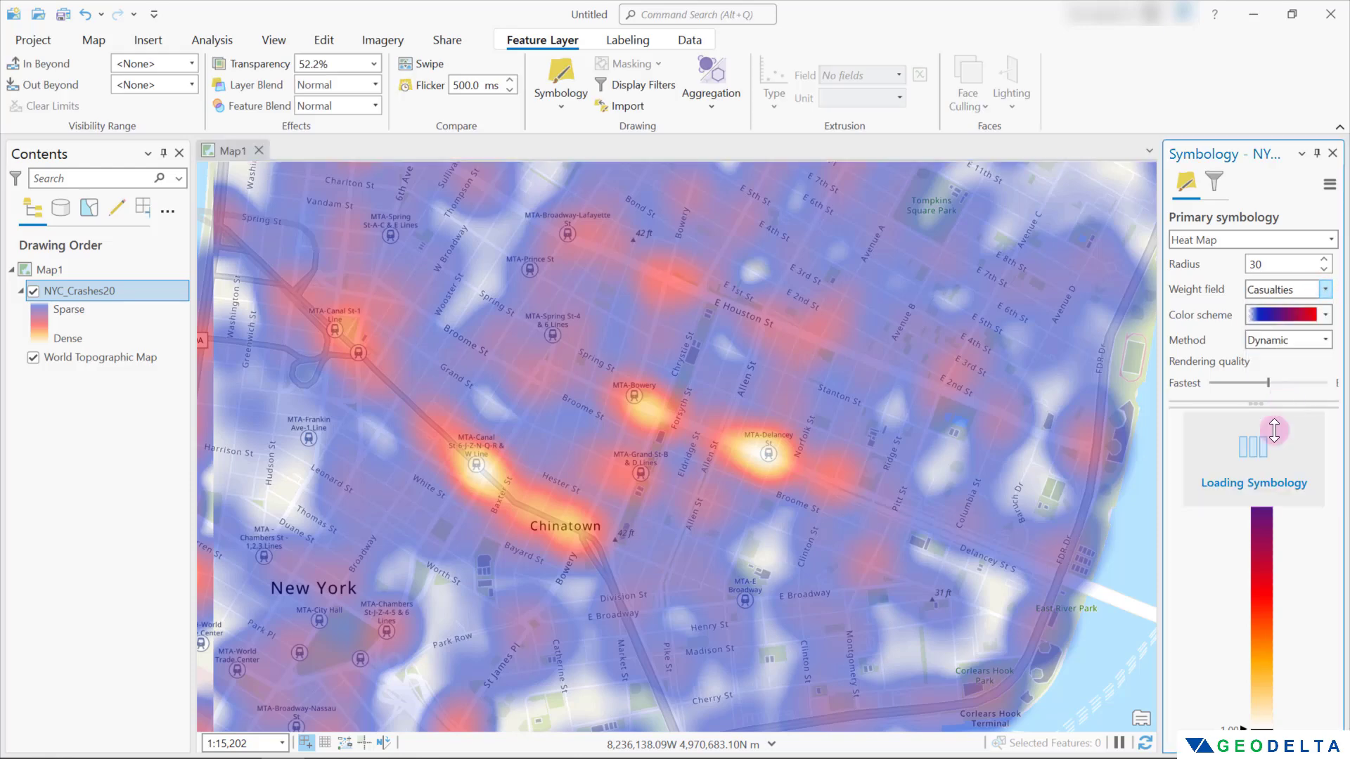